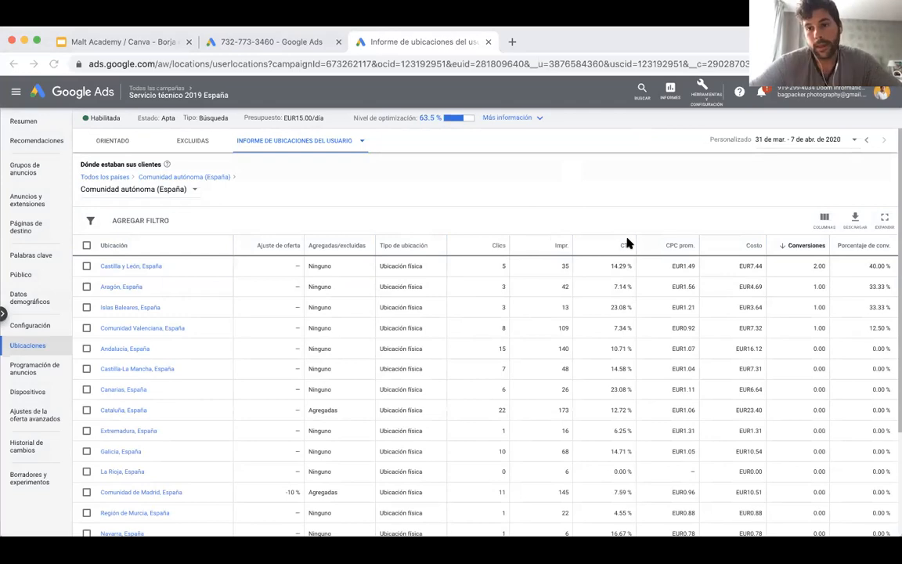
Sort the autonomous communities by conversions, highest first, and set the report's date range to the last 300 days.
left_click(802, 247)
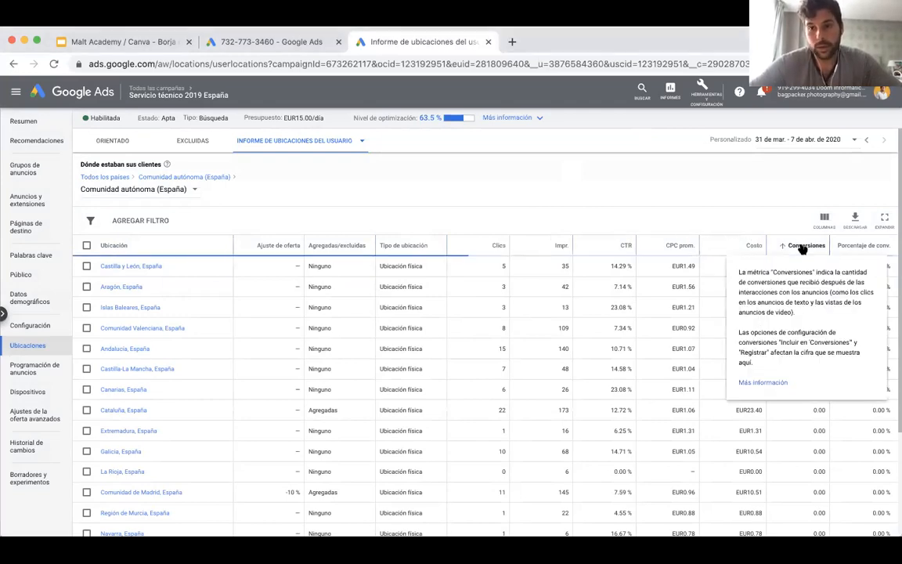
left_click(791, 247)
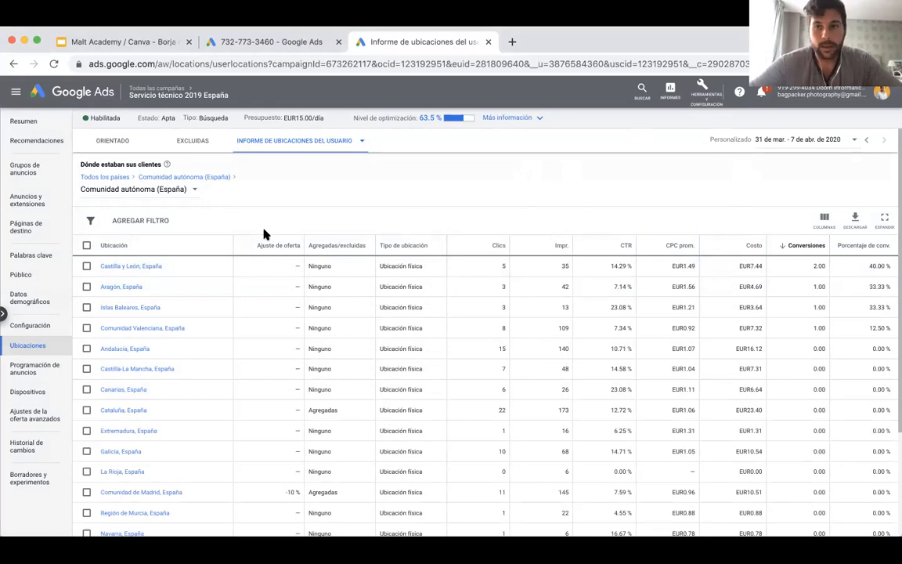
left_click(807, 139)
left_click(663, 346)
key("BackSpace")
key("BackSpace")
type("300")
key("Return")
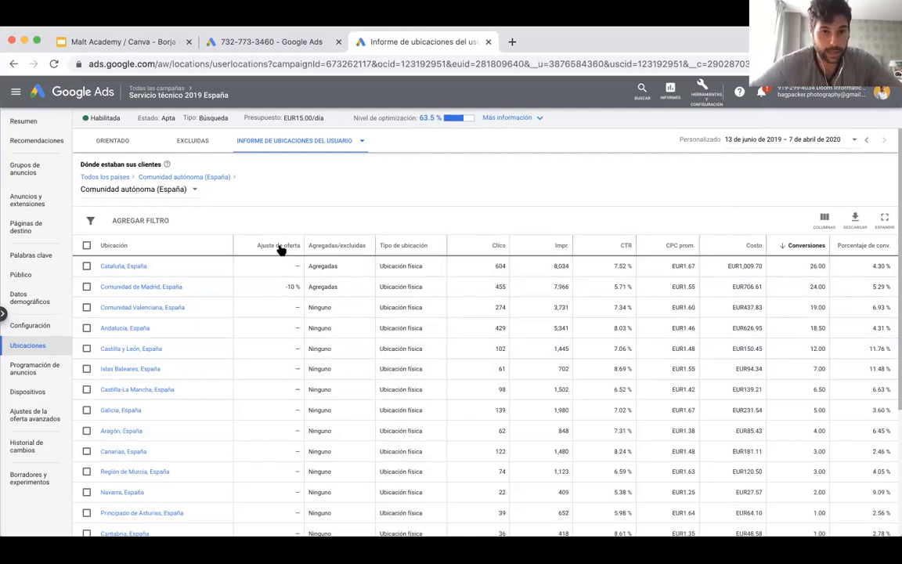
Check the bid adjustments by autonomous community and the average CPC of Castilla y León.
mouse_move(282, 249)
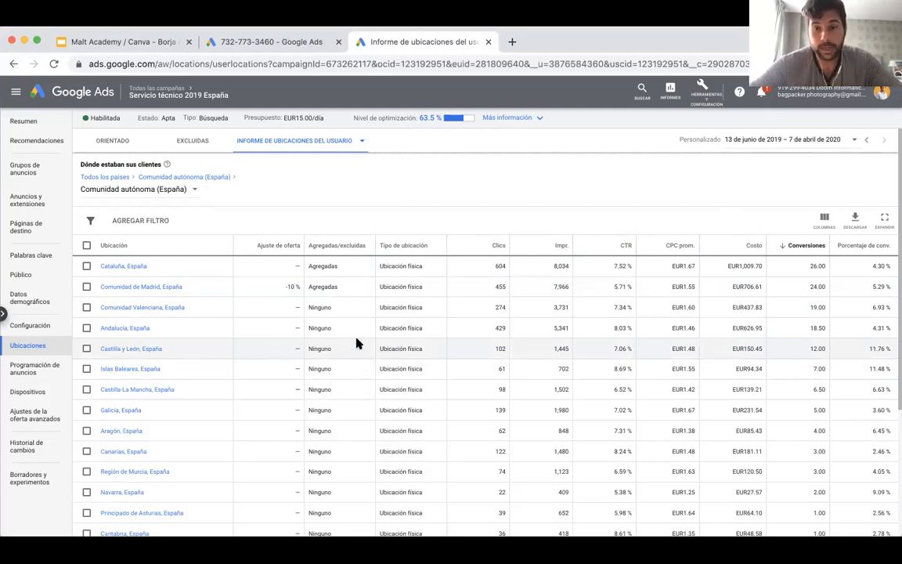
left_click_drag(699, 351, 671, 352)
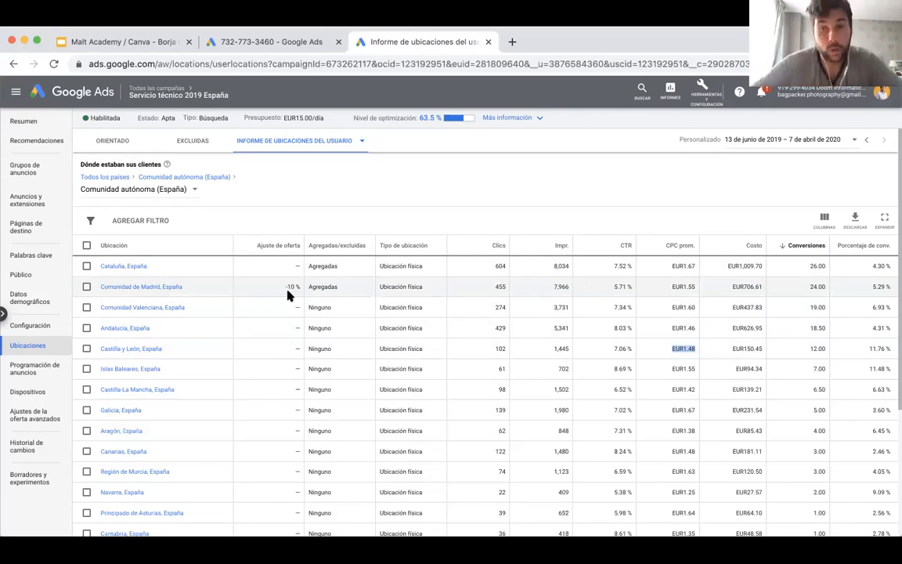
left_click(367, 202)
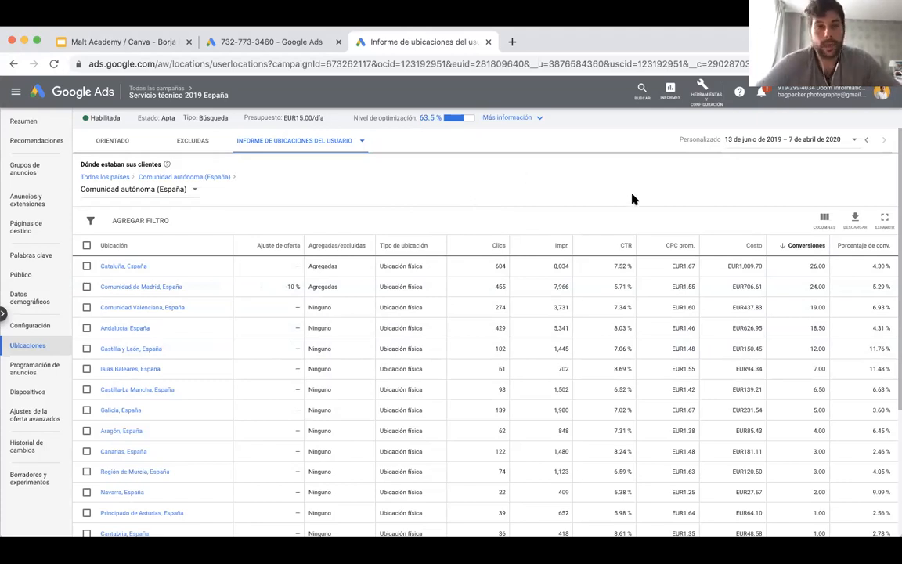
Break the user location report down by Vecindario and look over the listed neighbourhoods.
left_click(188, 188)
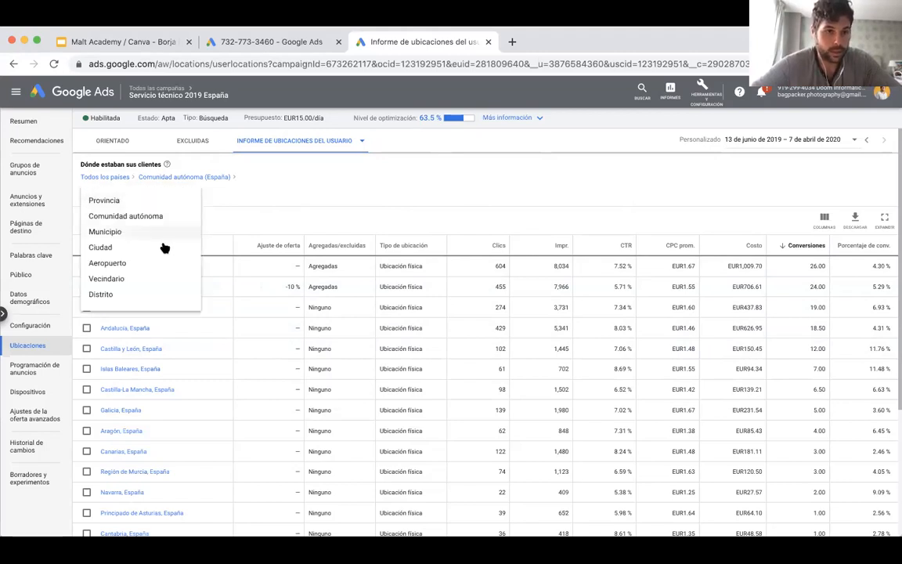
left_click(154, 280)
mouse_move(309, 247)
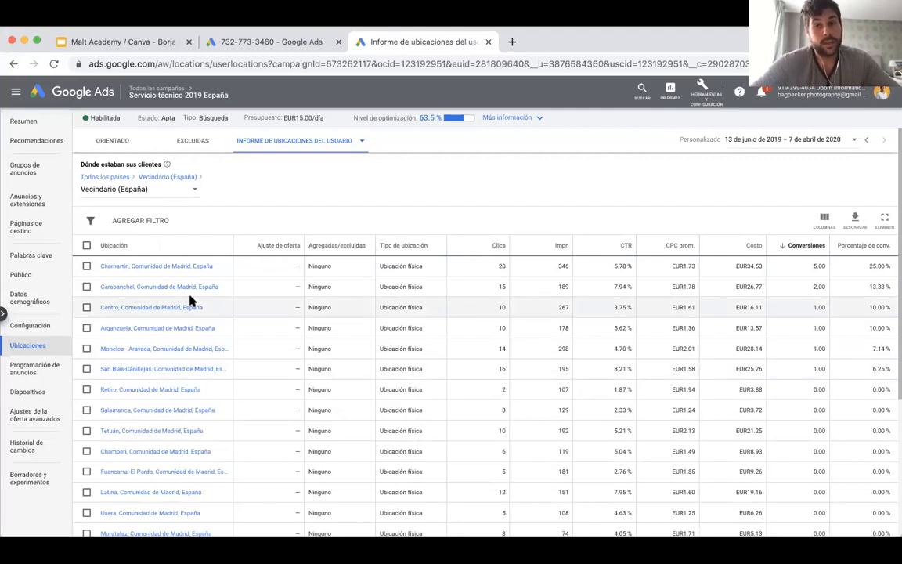
scroll(188, 288, "down", 2)
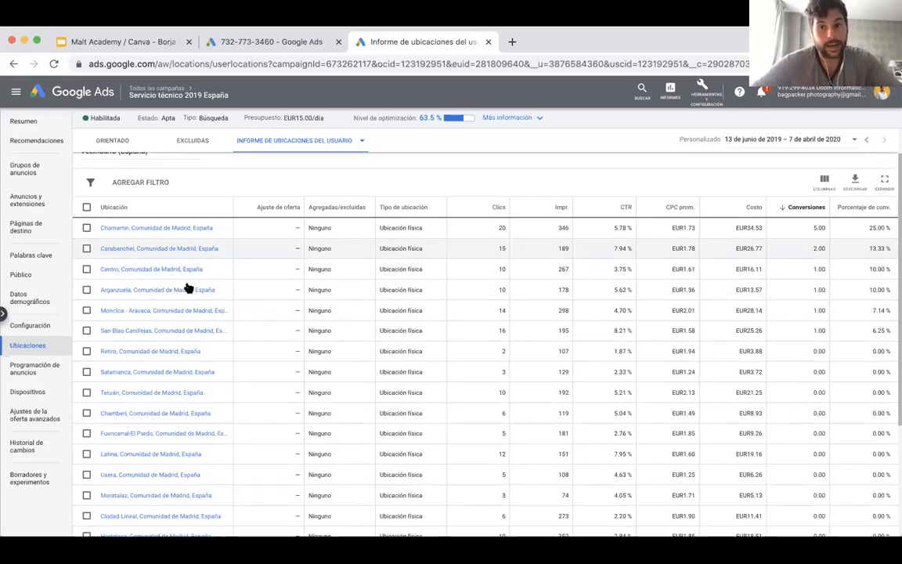
scroll(188, 288, "up", 2)
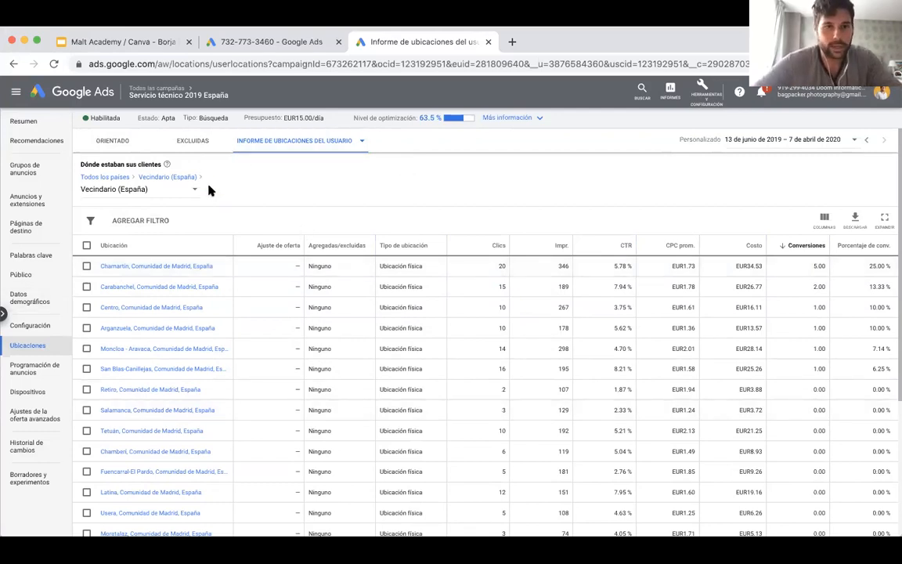
left_click(184, 190)
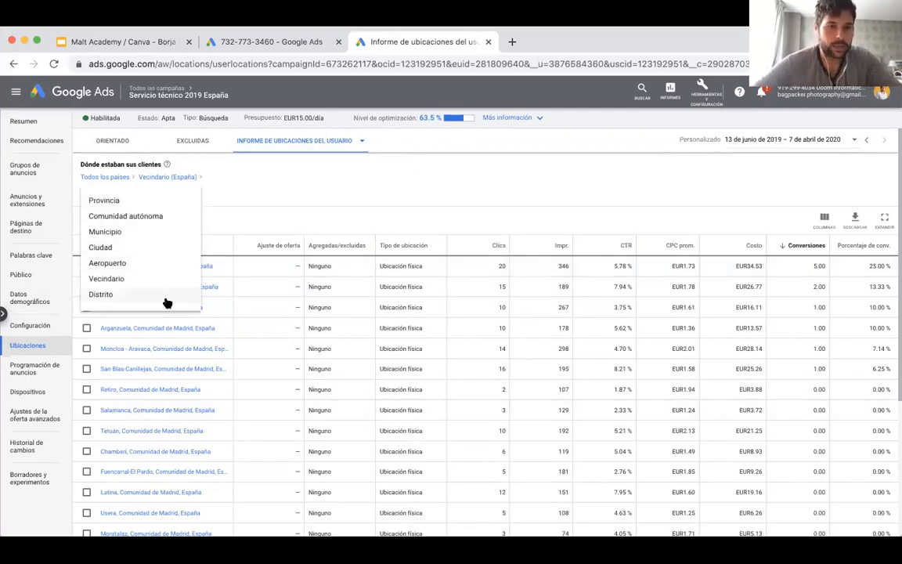
left_click(322, 151)
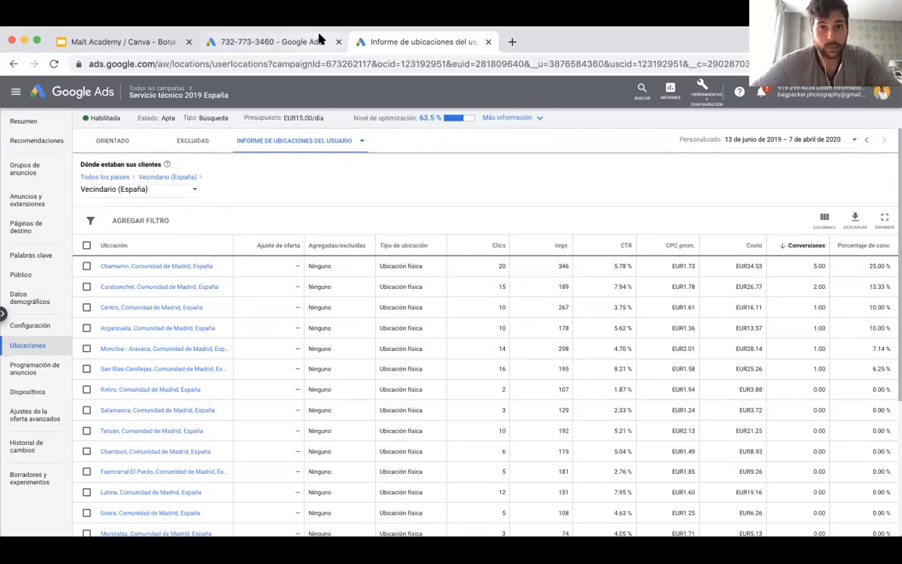
Switch to the Google Slides deck, present it from the location report slide and follow the Ver dónde aparecen sus anuncios link.
left_click(156, 42)
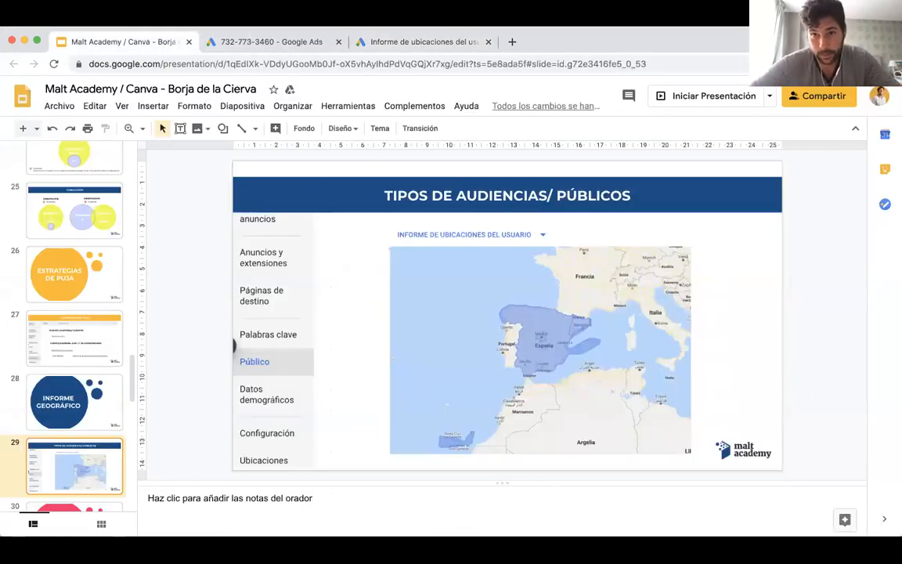
left_click(693, 97)
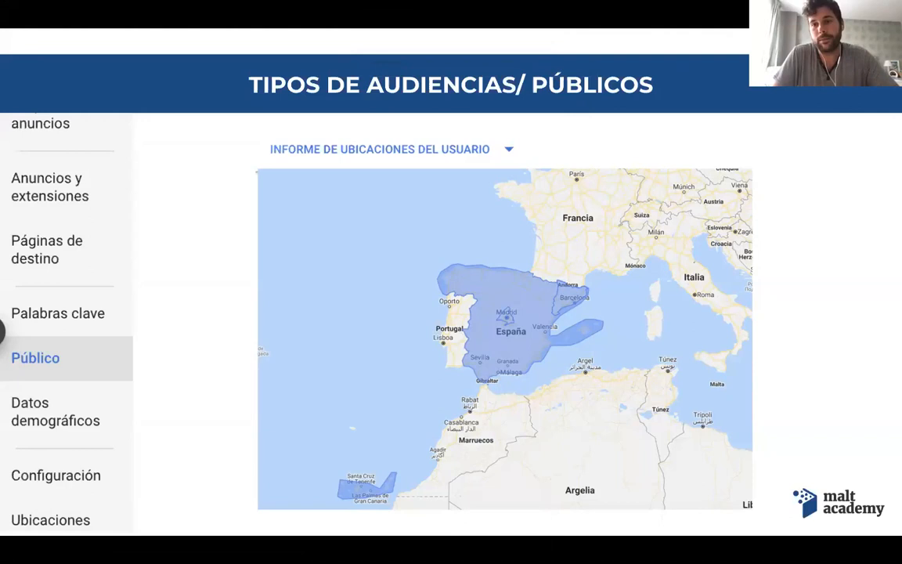
key("Right")
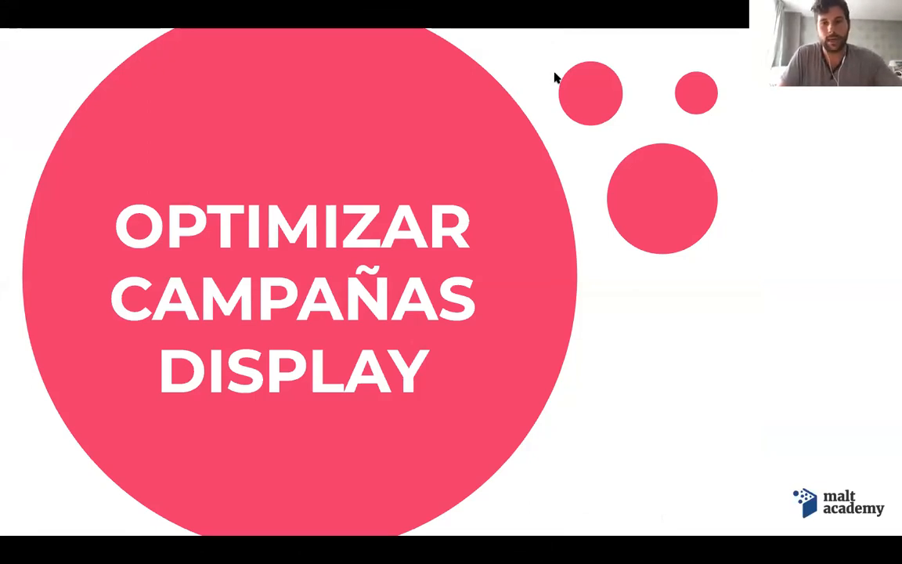
left_click(519, 77)
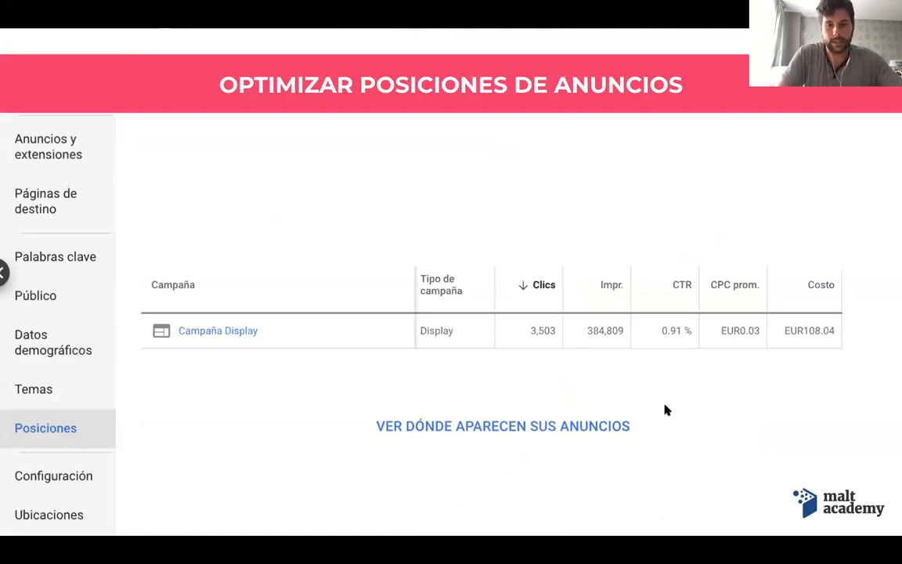
left_click(566, 428)
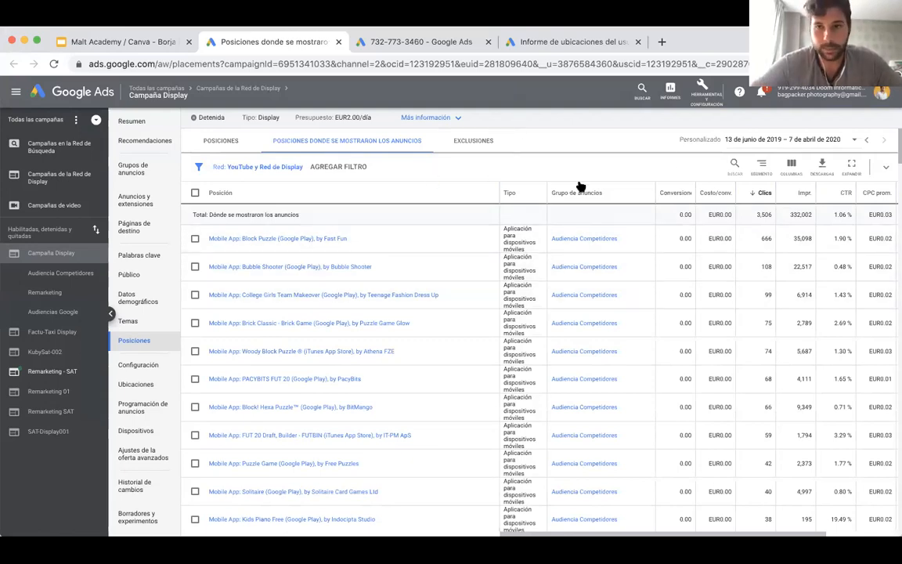
Examine the placements where the Display campaign's ads appeared, comparing the Bubble Shooter app's CTR with the overall CTR.
scroll(509, 261, "down", 1)
scroll(509, 260, "down", 10)
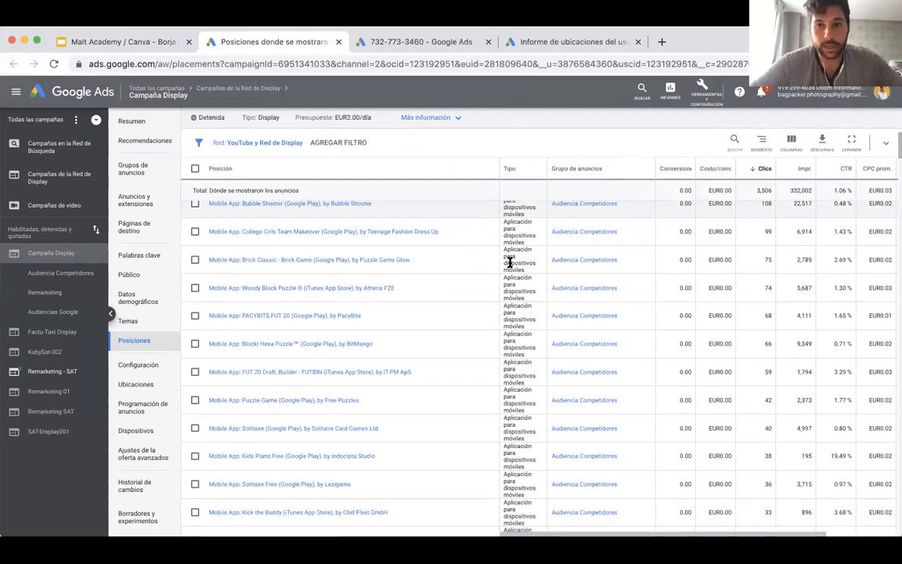
scroll(509, 262, "down", 5)
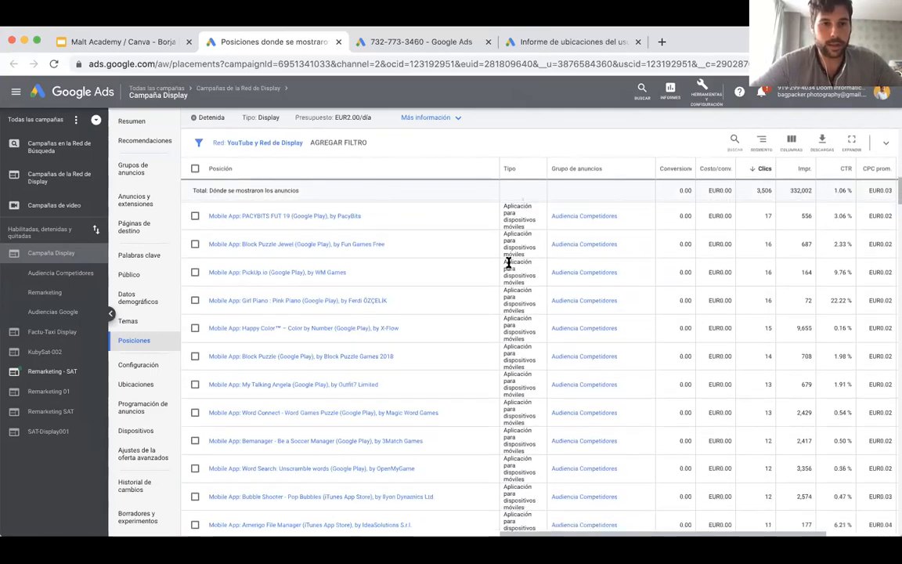
scroll(377, 325, "down", 10)
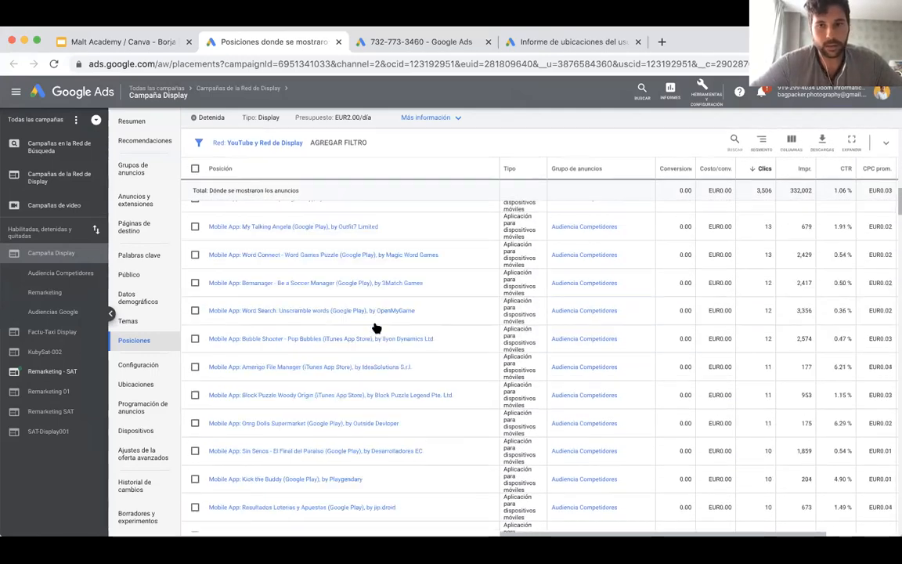
scroll(374, 323, "down", 10)
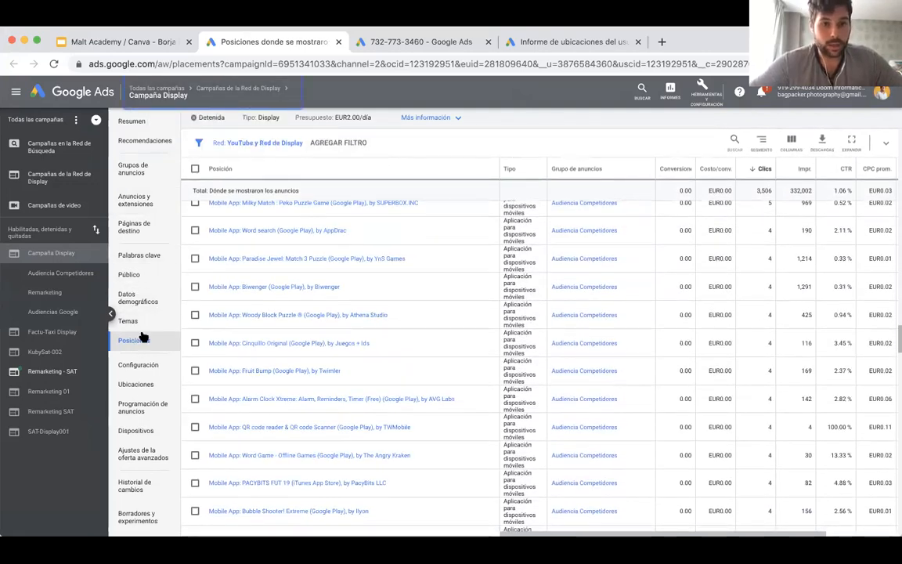
scroll(441, 341, "down", 10)
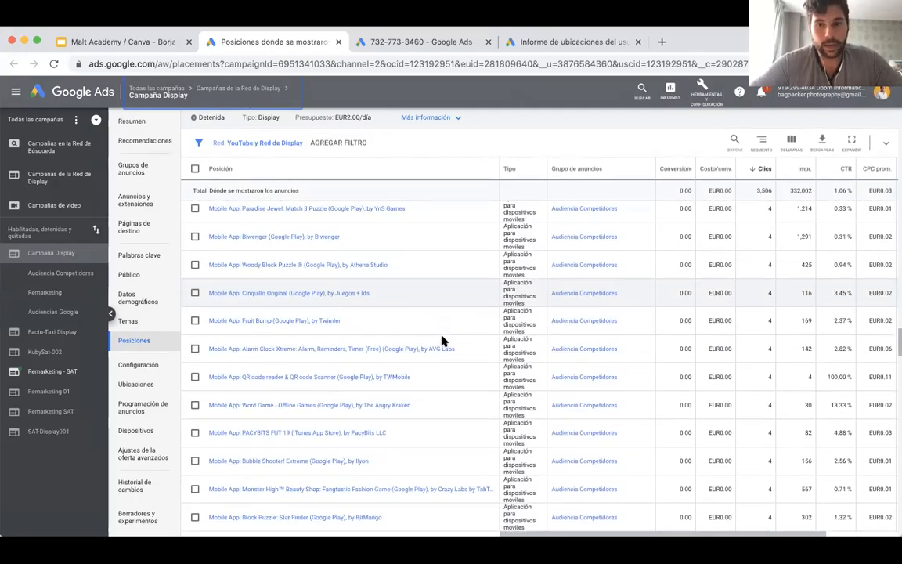
scroll(441, 340, "down", 10)
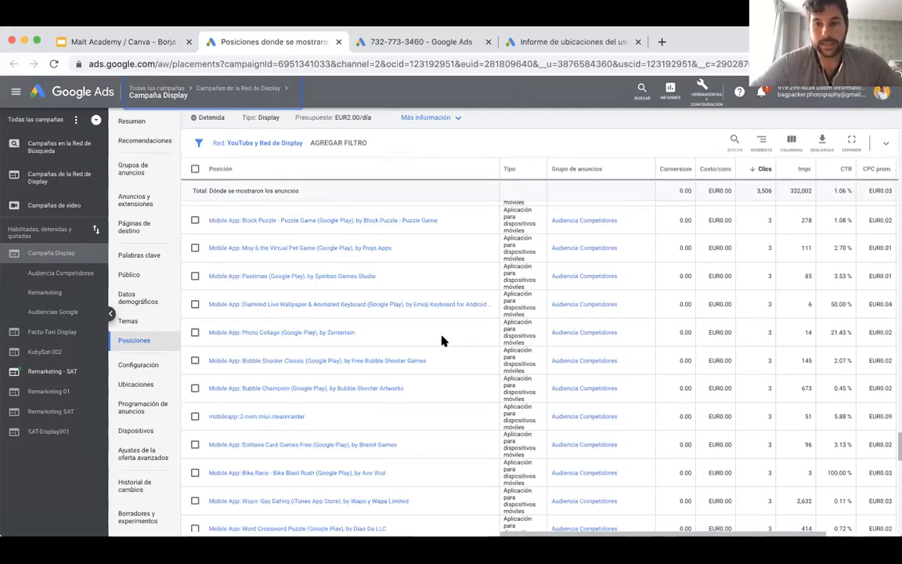
scroll(441, 341, "up", 10)
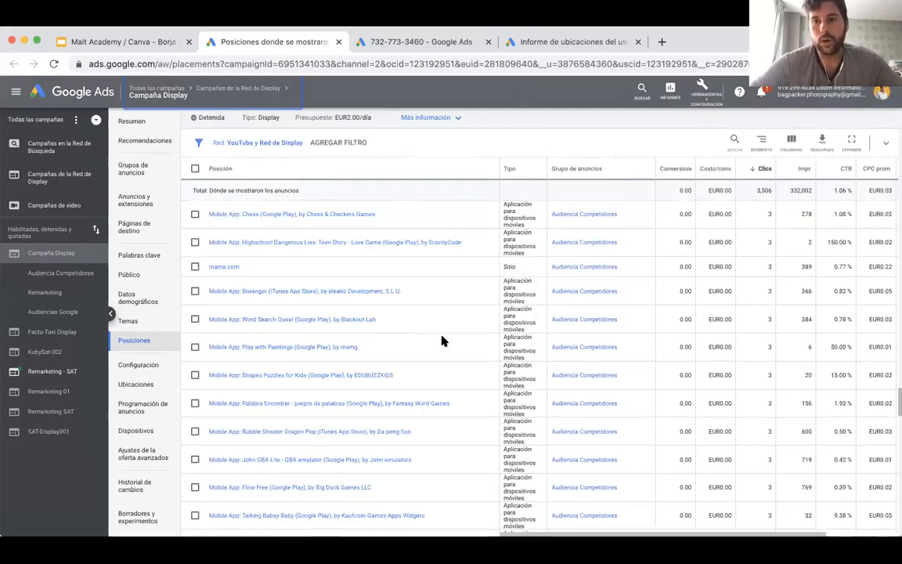
scroll(441, 341, "up", 10)
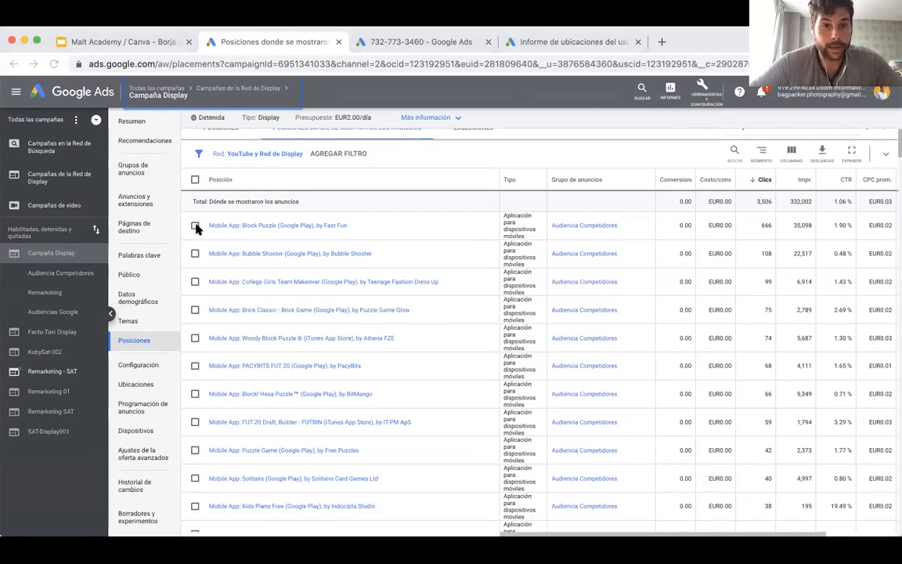
left_click_drag(832, 226, 863, 257)
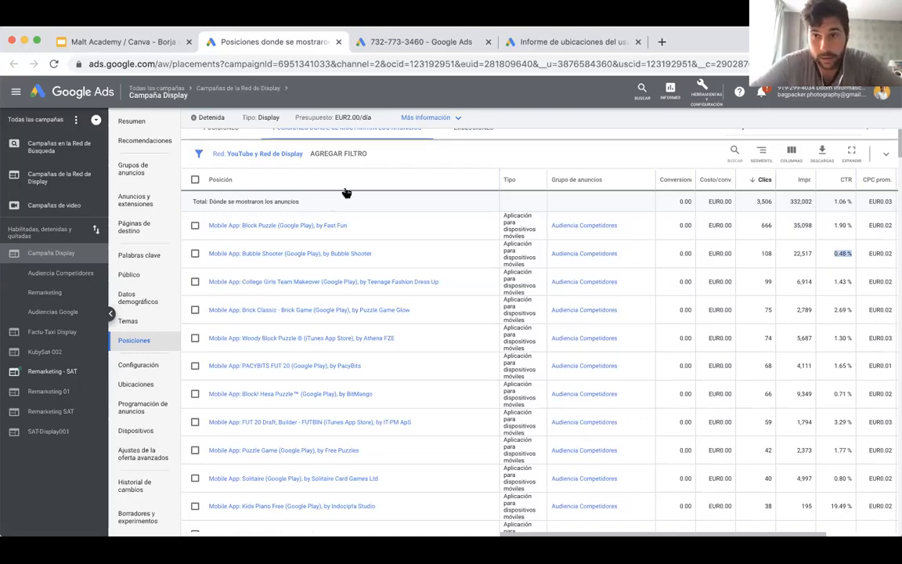
left_click_drag(835, 202, 844, 201)
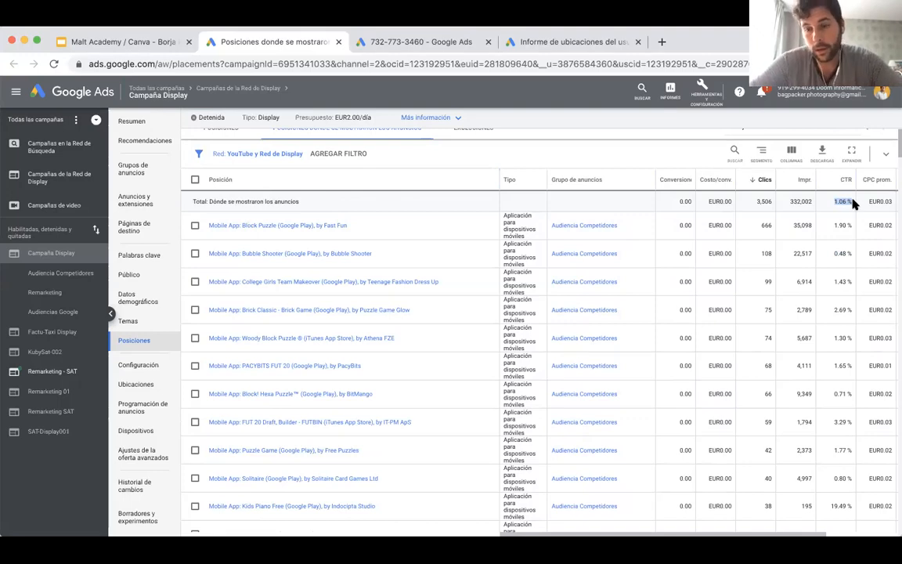
Filter the Display campaign's placements to those with a CTR below 0.90 %.
left_click(355, 156)
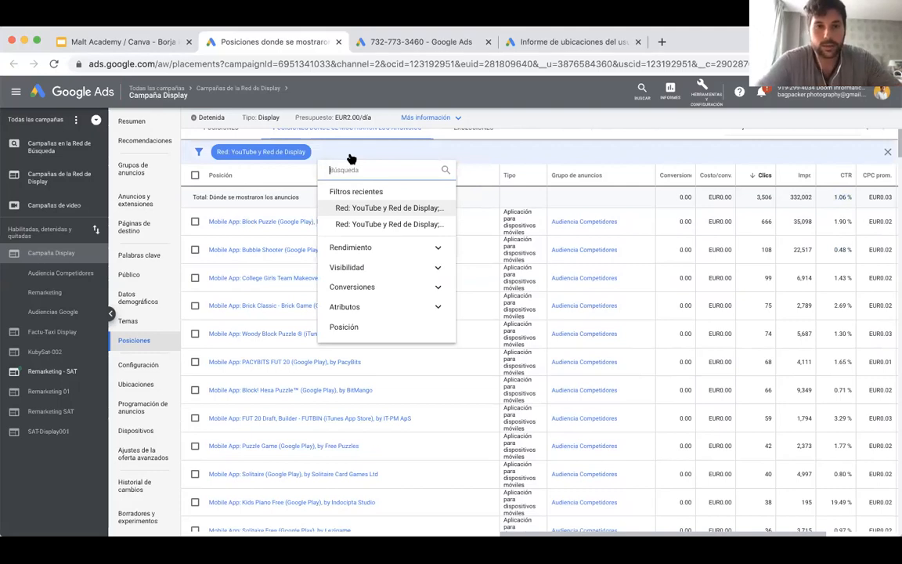
type("CTR")
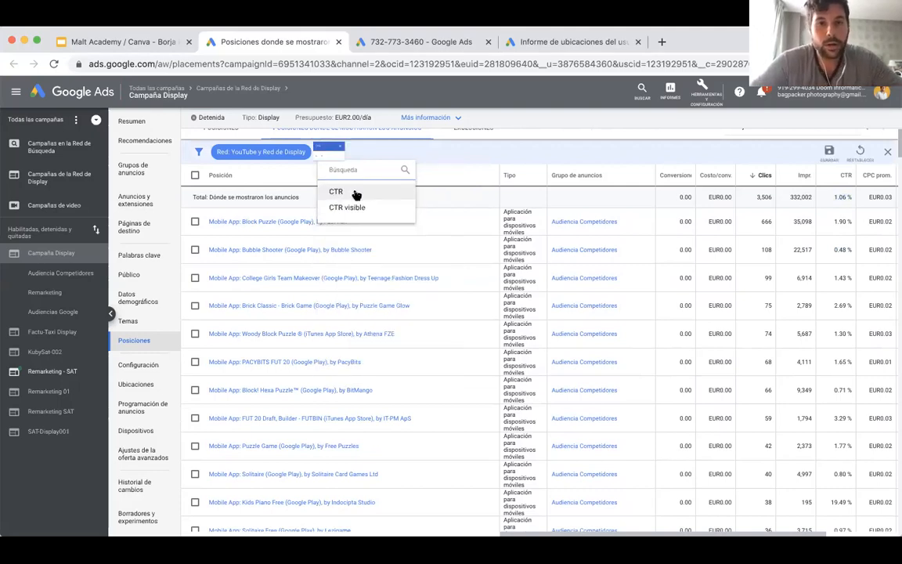
left_click(355, 193)
left_click(336, 185)
left_click(335, 217)
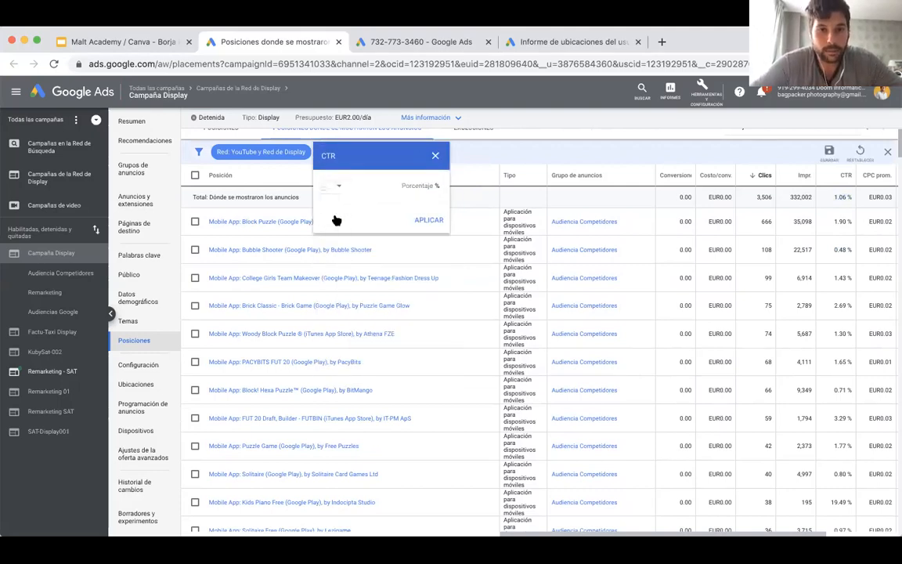
type("0.90")
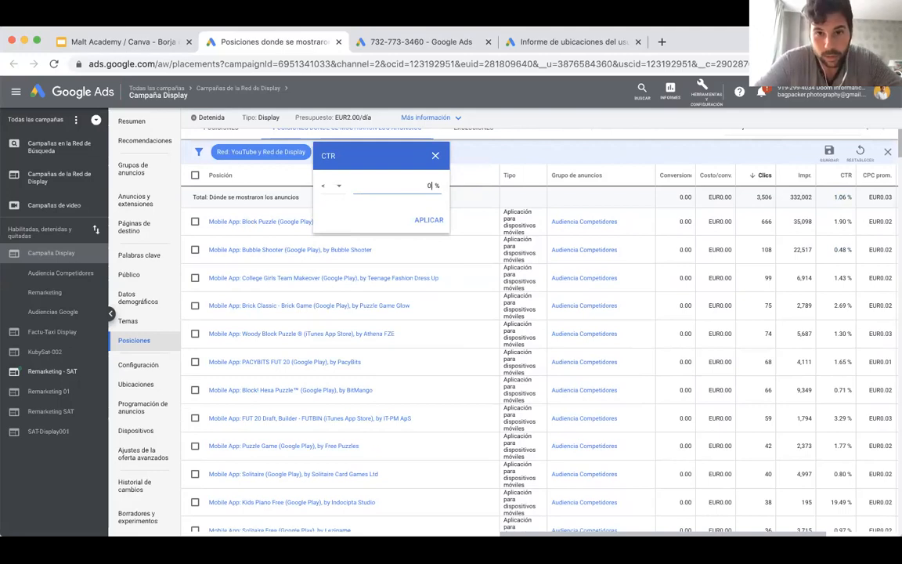
left_click(429, 220)
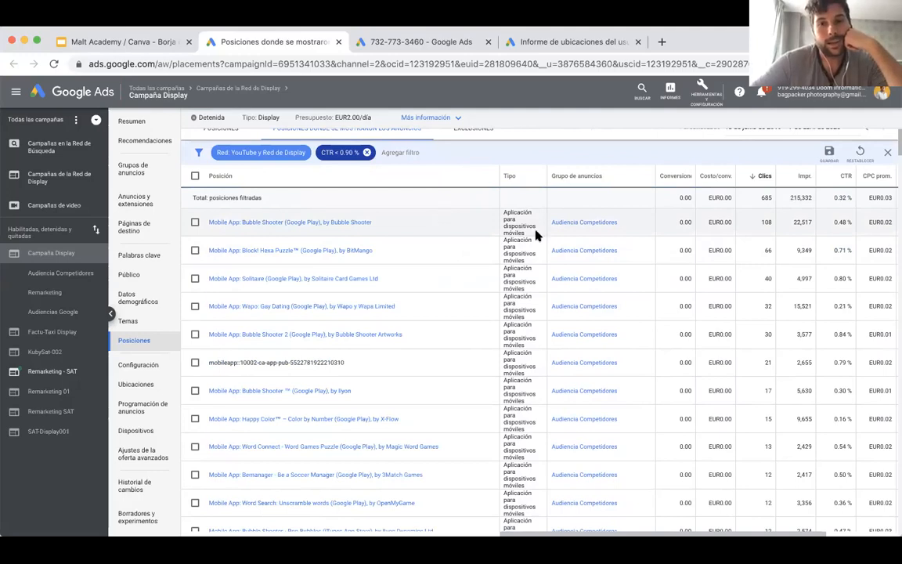
Examine the Display campaign's filtered placements, reviewing which apps have a low CTR and how many clicks and impressions they received.
scroll(610, 242, "down", 2)
scroll(610, 242, "down", 2)
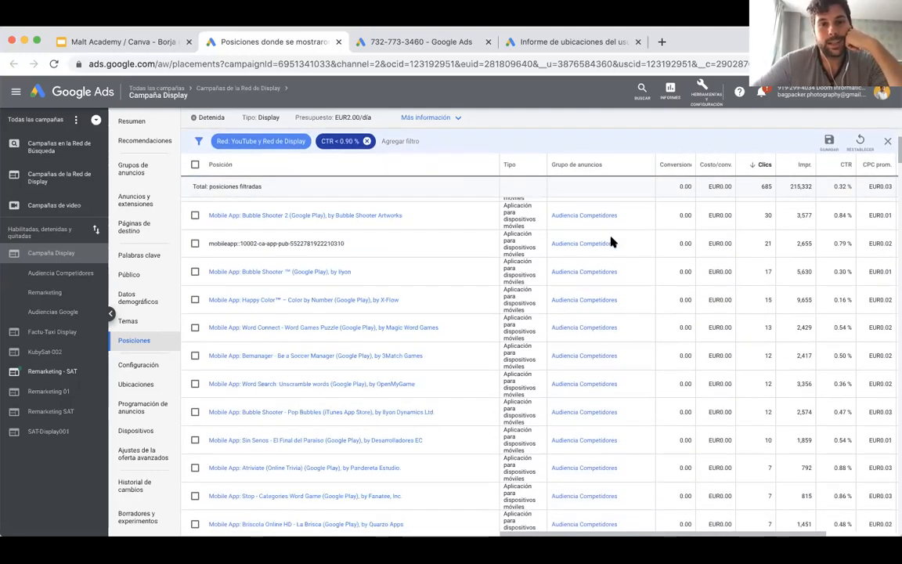
scroll(610, 242, "up", 5)
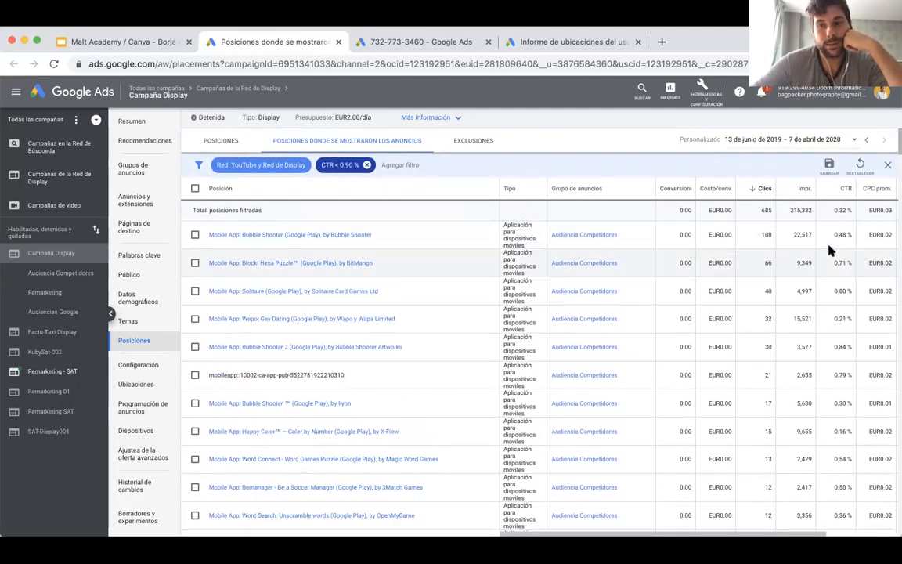
scroll(775, 249, "down", 2)
scroll(831, 250, "down", 3)
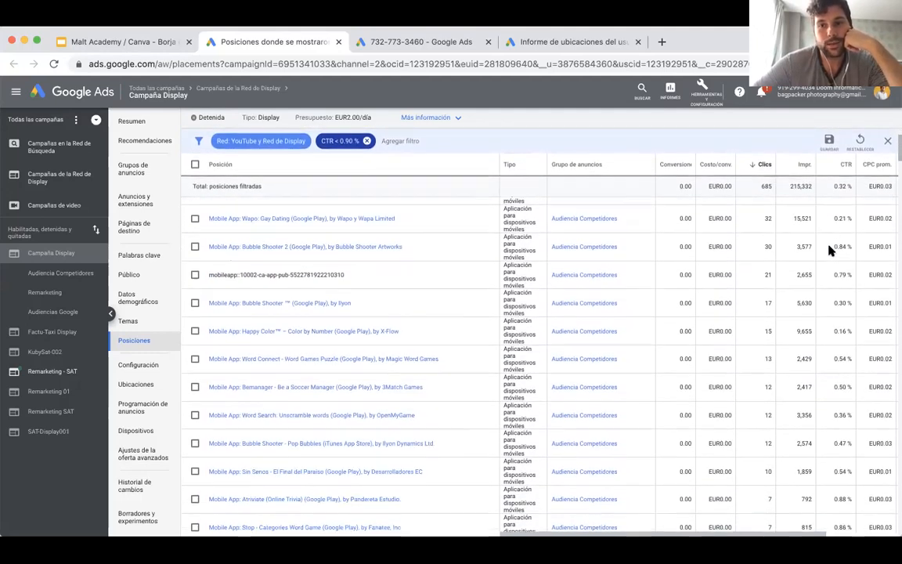
scroll(832, 249, "down", 4)
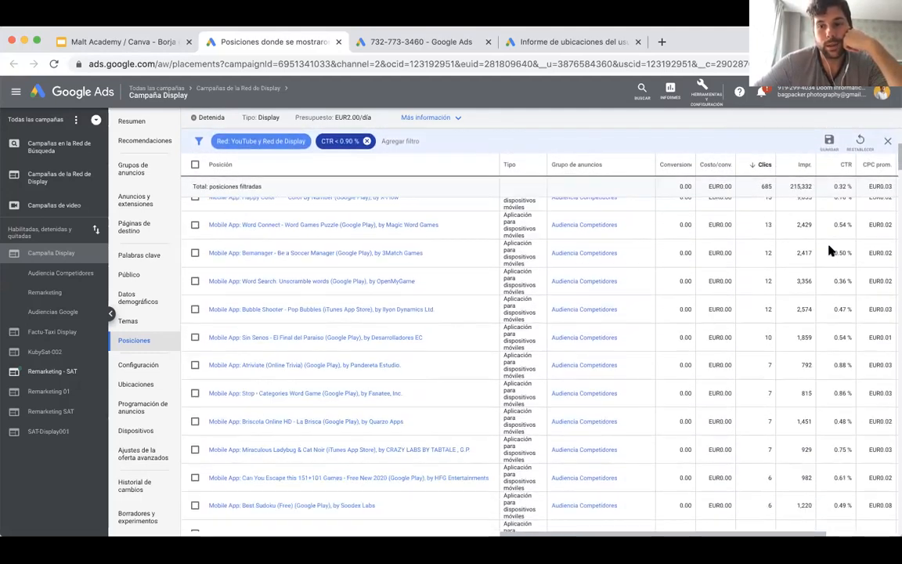
scroll(832, 251, "down", 3)
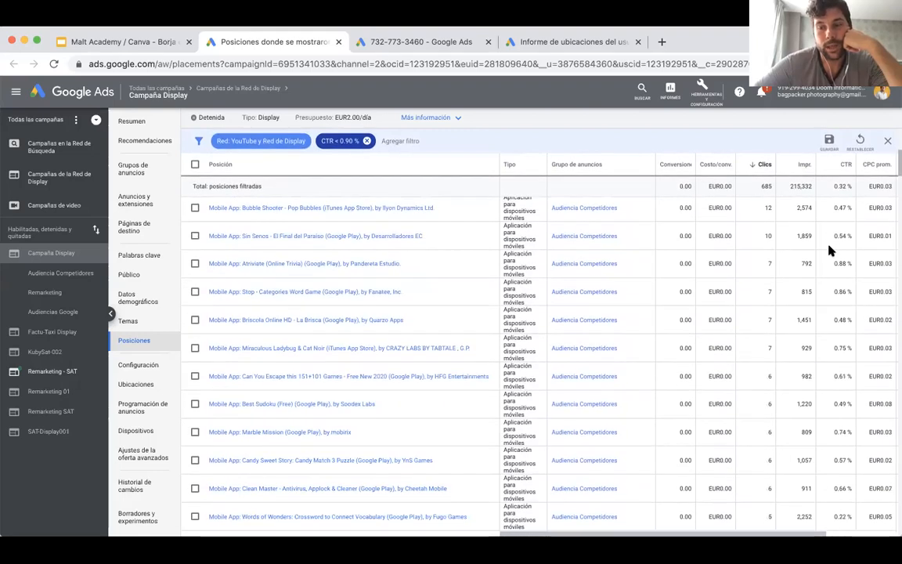
scroll(832, 251, "up", 3)
scroll(830, 250, "down", 1)
scroll(830, 250, "up", 5)
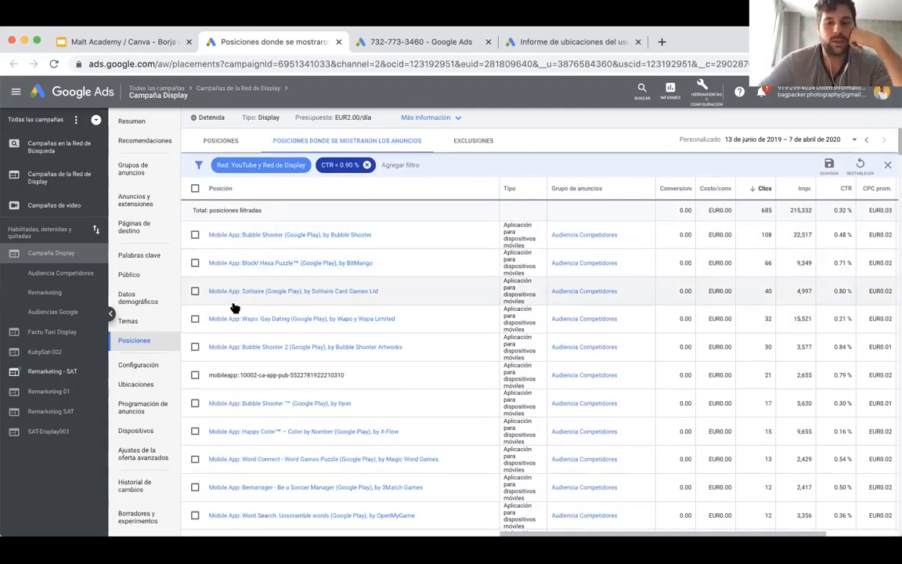
Select all filtered placements across every page, open the options for excluding them, and clear the selection without excluding any.
left_click(195, 188)
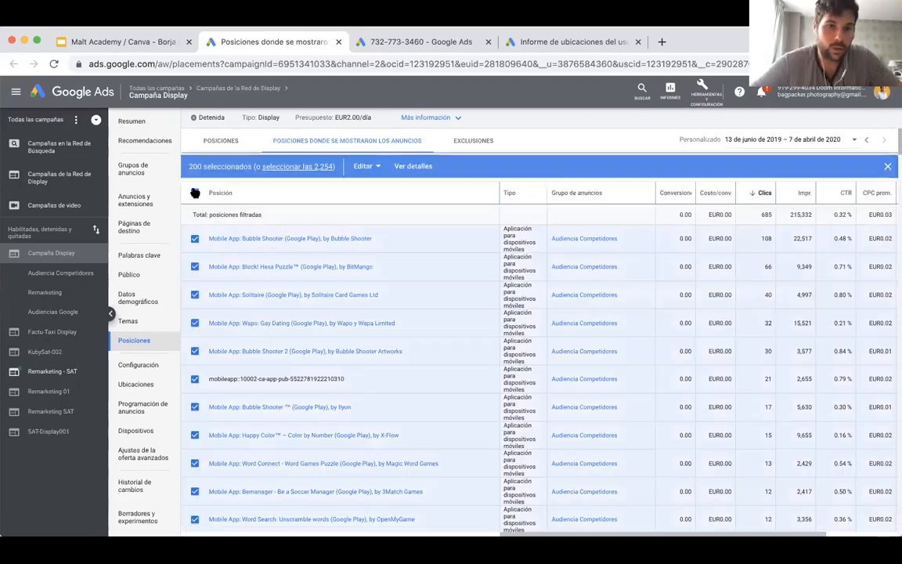
left_click(292, 169)
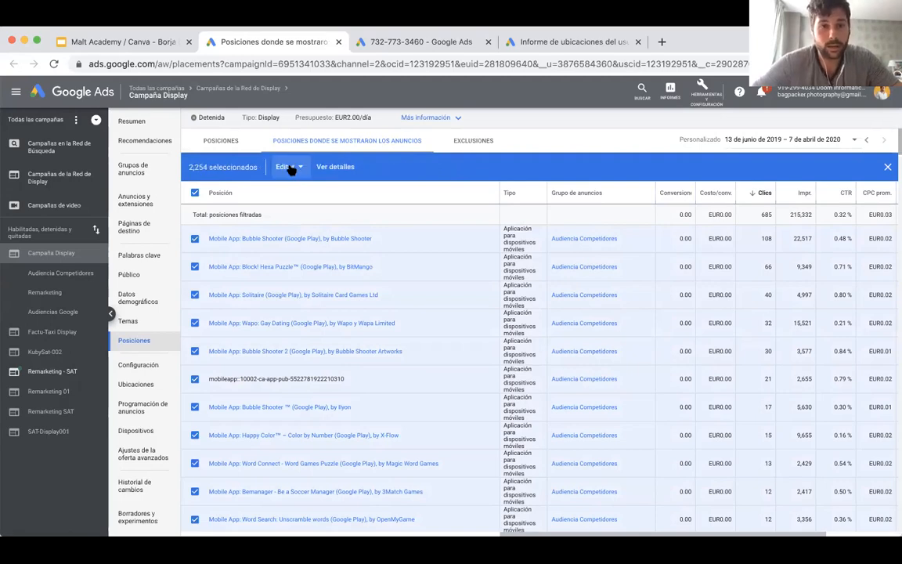
left_click(290, 167)
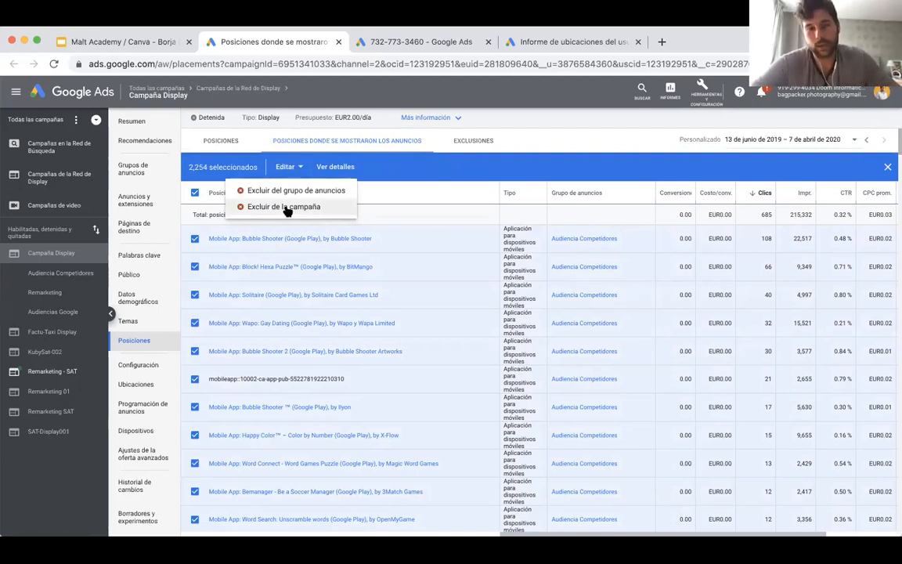
left_click(391, 193)
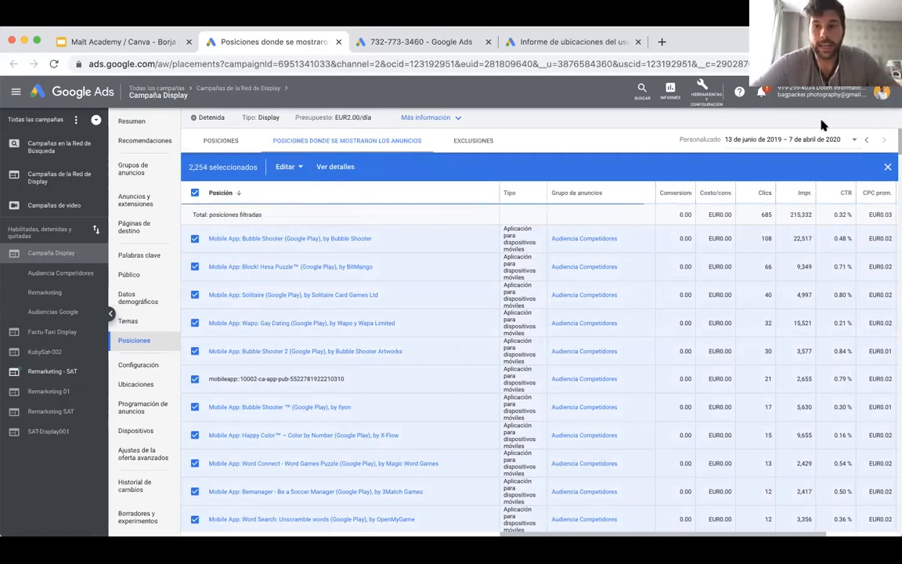
left_click(887, 168)
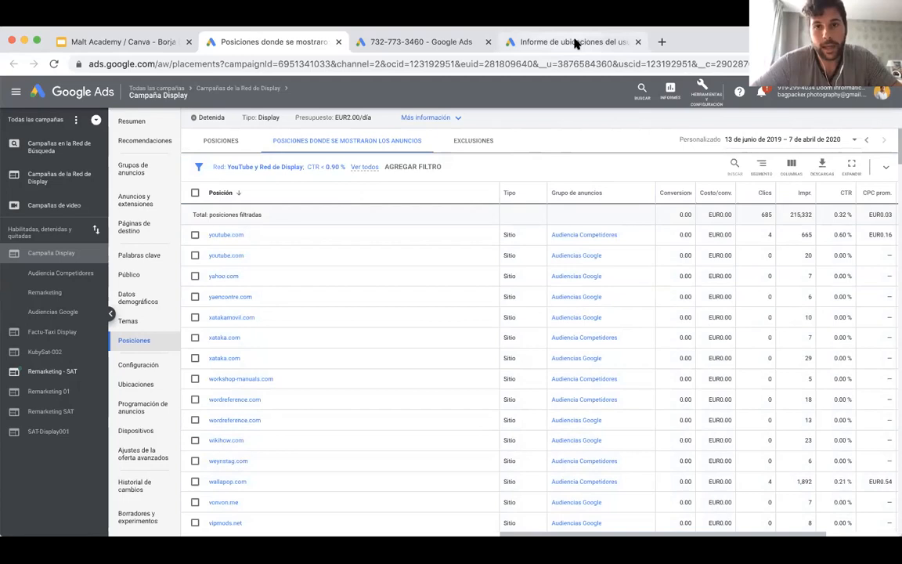
Switch to the Google Slides deck, present it, advance to the Optimización de campañas slide and follow its Sección Resumen link.
left_click(127, 42)
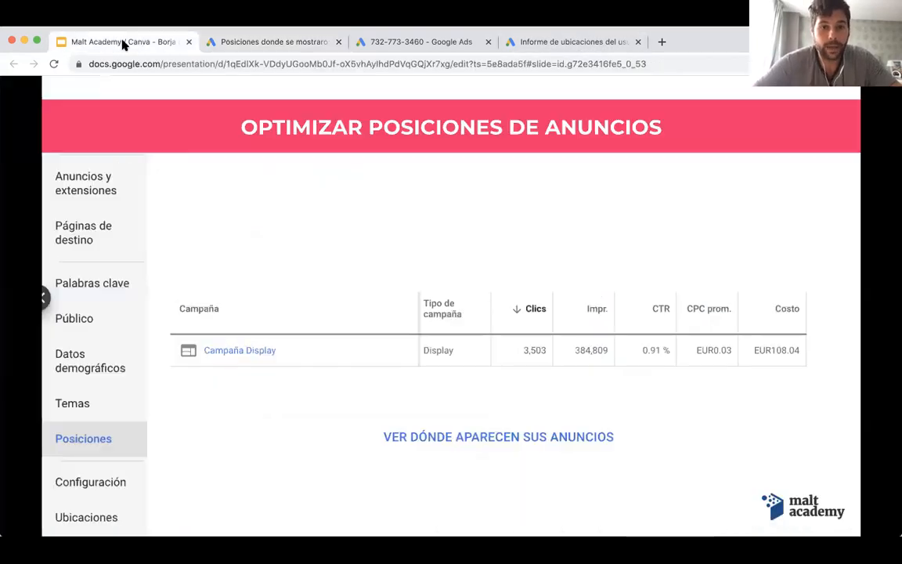
left_click(361, 237)
key("Left")
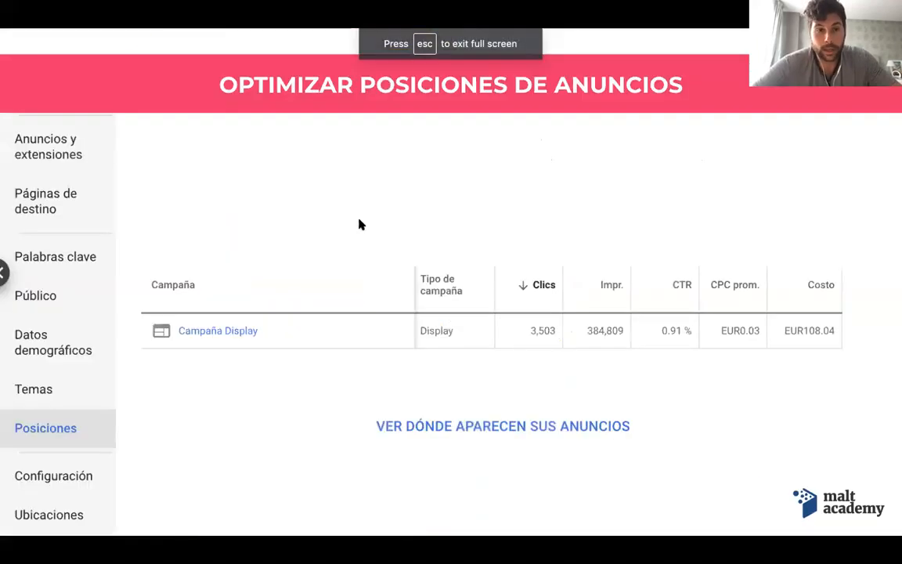
key("Right")
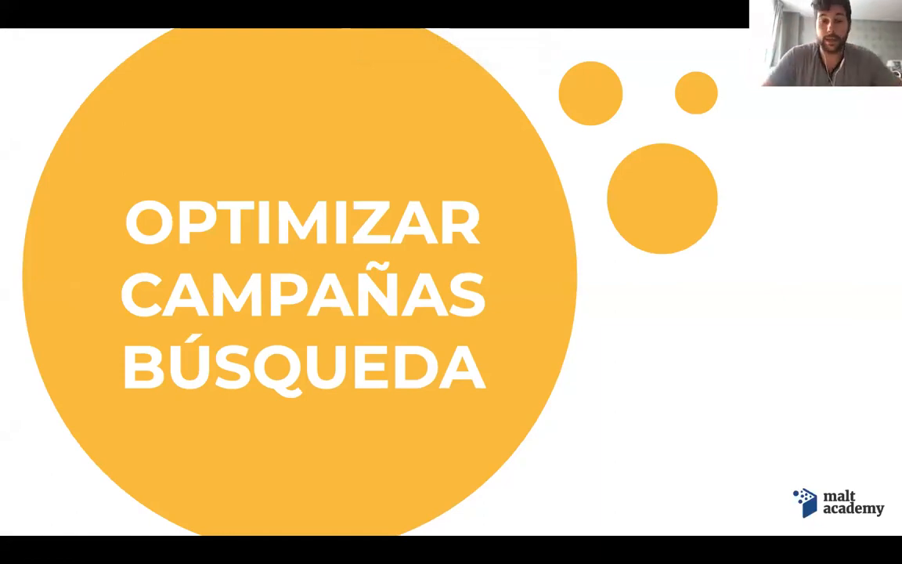
key("Right")
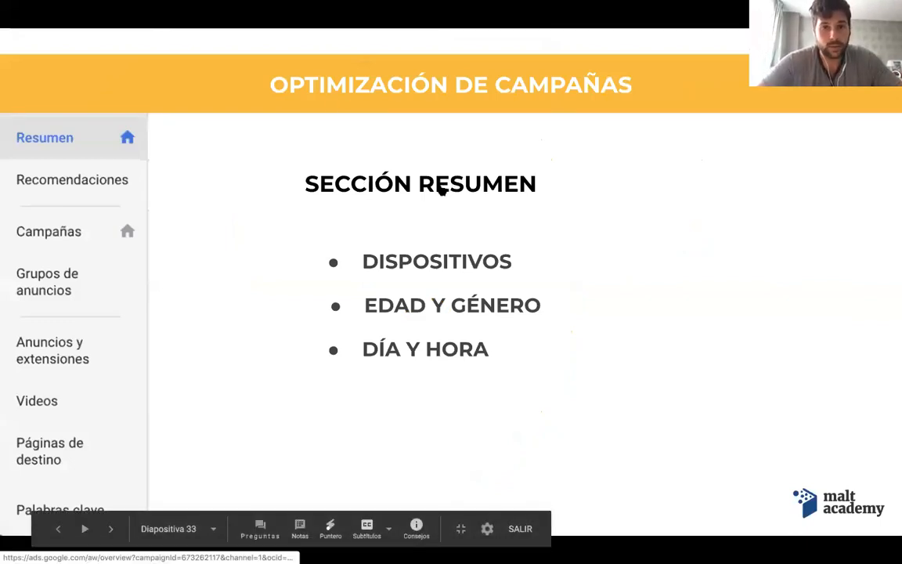
left_click(433, 189)
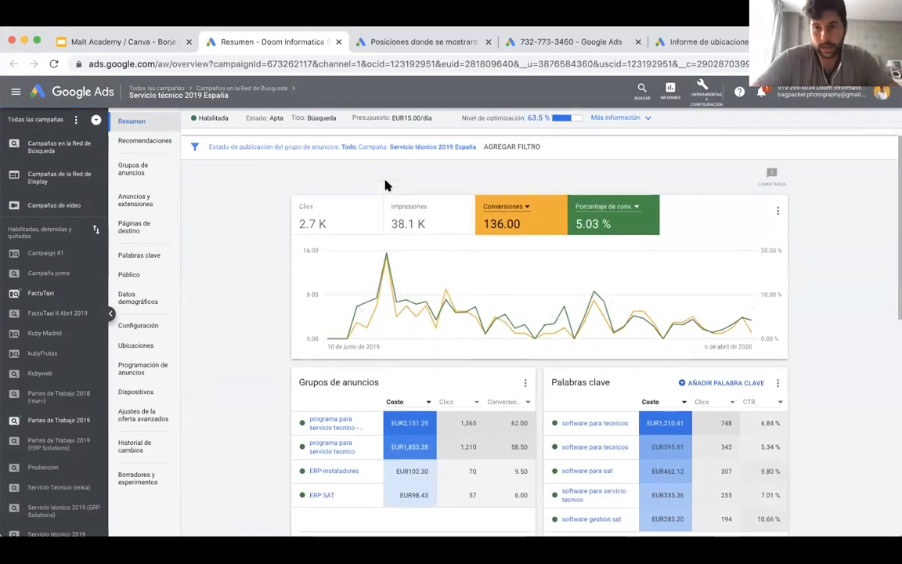
Look over the overview cards of the Servicio técnico 2019 España campaign, collapsing the campaign list to widen the view.
scroll(522, 261, "down", 5)
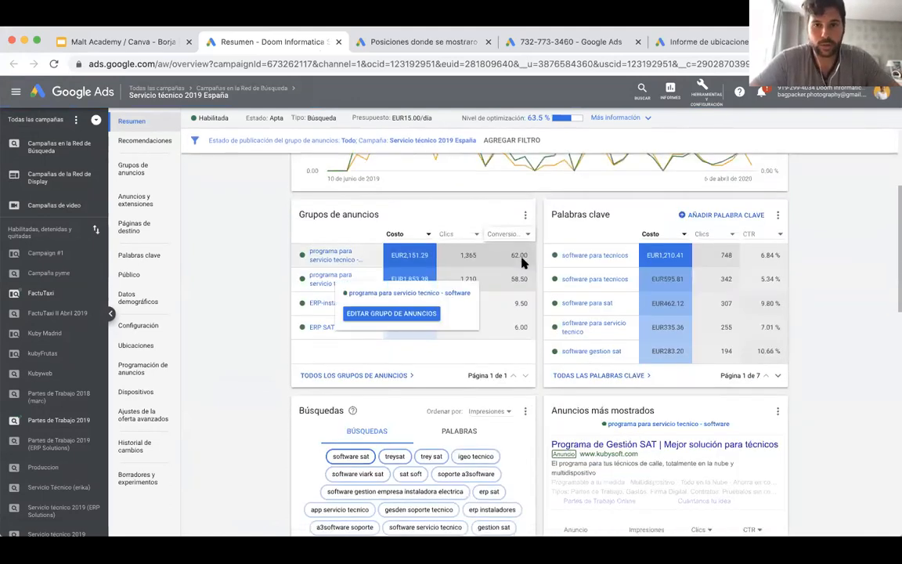
scroll(521, 261, "up", 1)
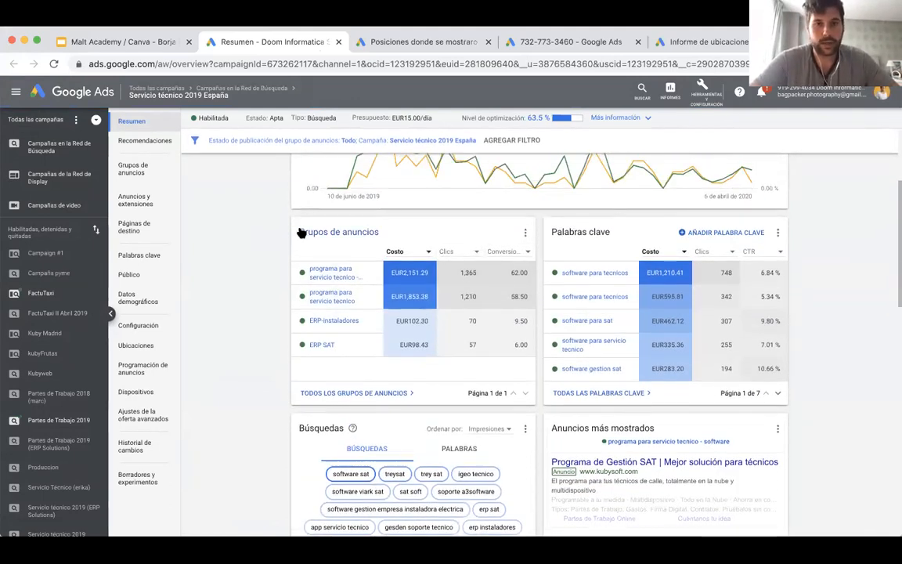
scroll(579, 235, "down", 4)
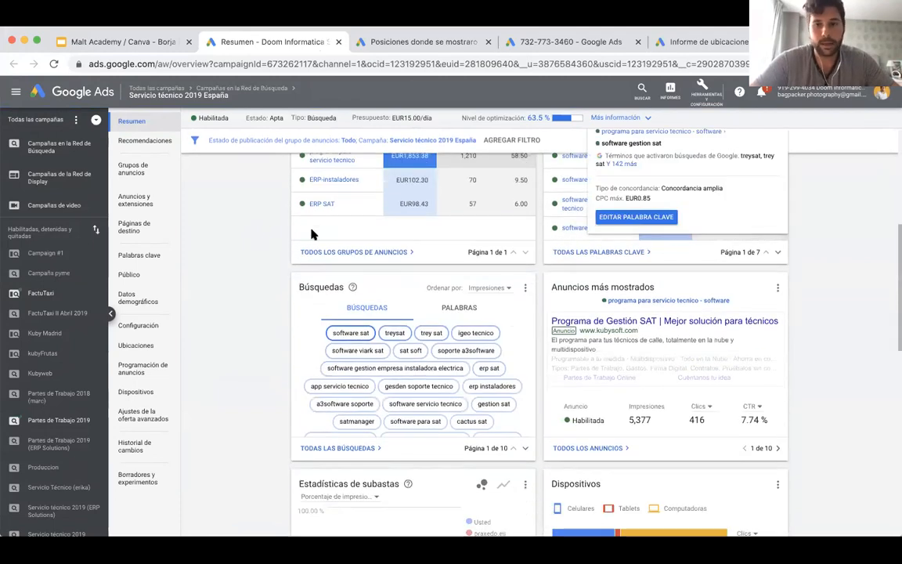
scroll(297, 274, "down", 5)
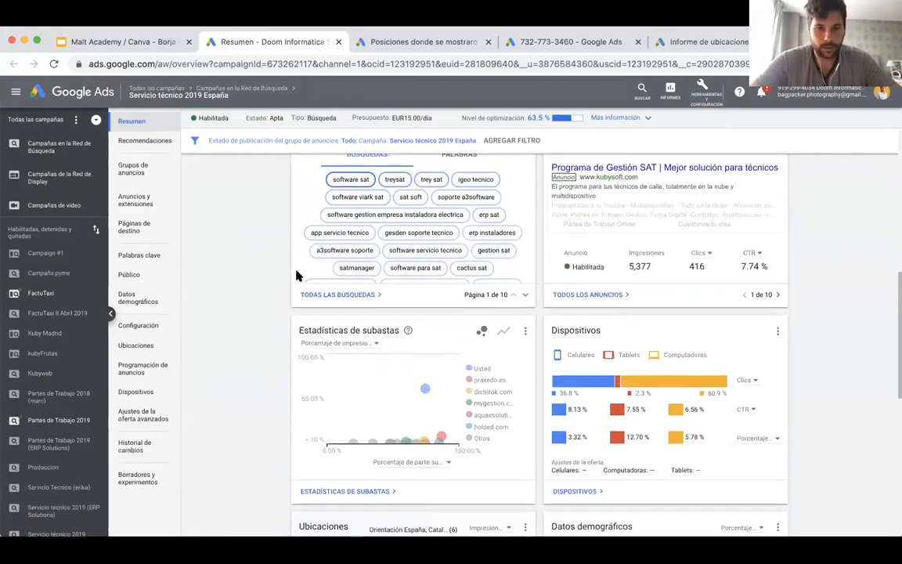
scroll(297, 276, "down", 3)
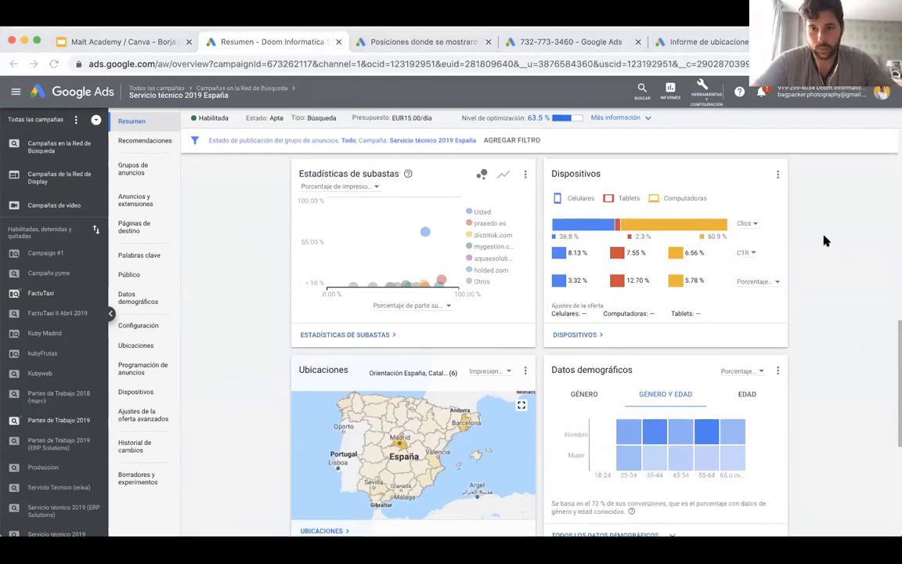
scroll(823, 239, "up", 1)
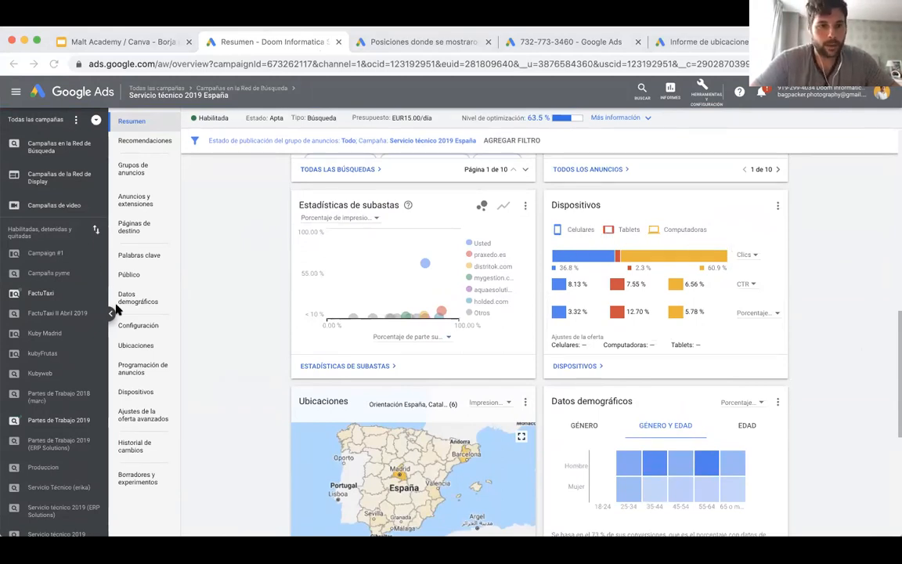
left_click(112, 312)
scroll(620, 239, "up", 4)
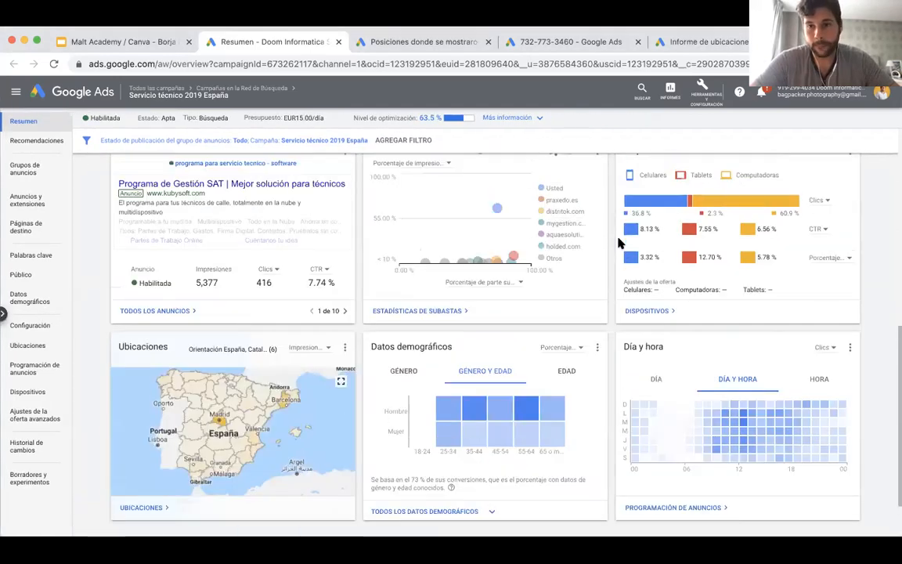
scroll(852, 226, "down", 1)
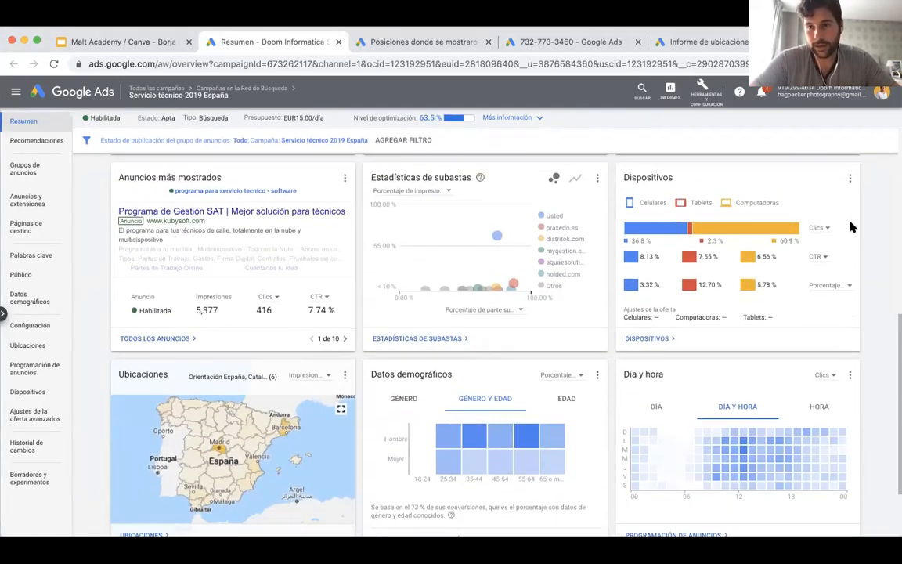
Set the Dispositivos card's first two metrics to Impresiones and Clics, and inspect the figures for computers.
left_click(817, 227)
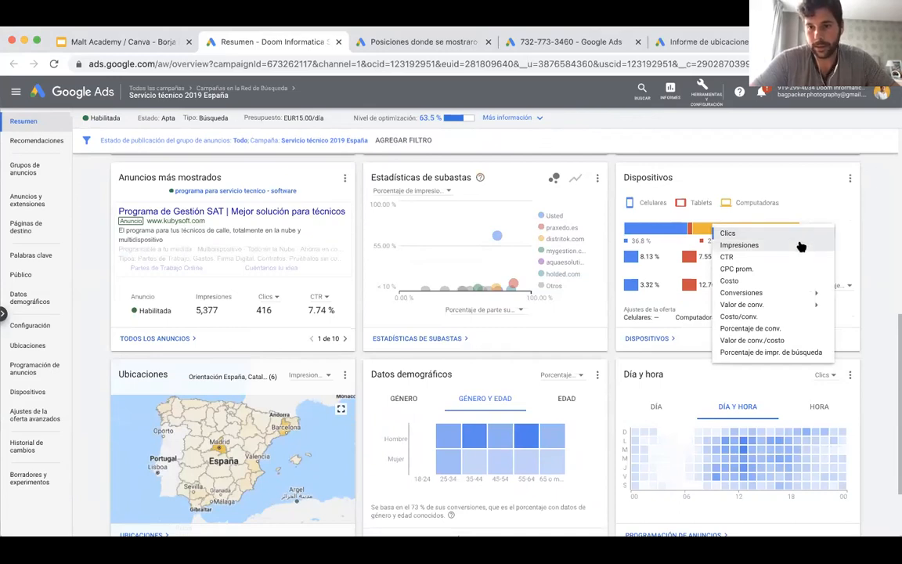
left_click(801, 245)
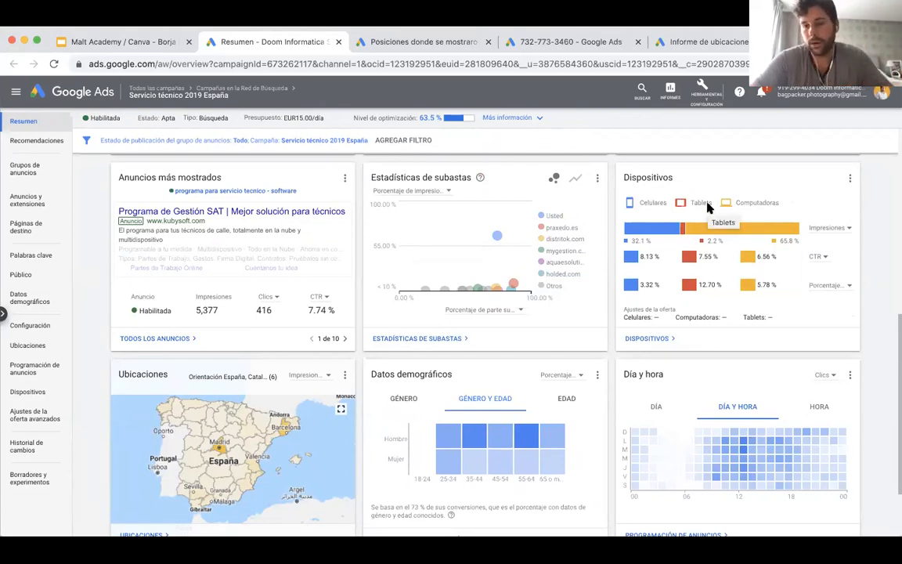
left_click(822, 258)
left_click(797, 261)
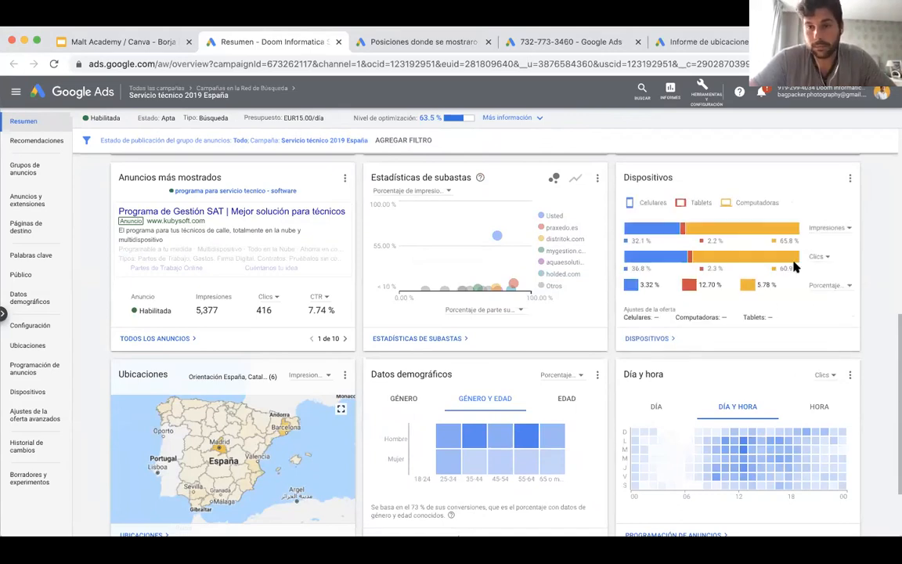
mouse_move(769, 236)
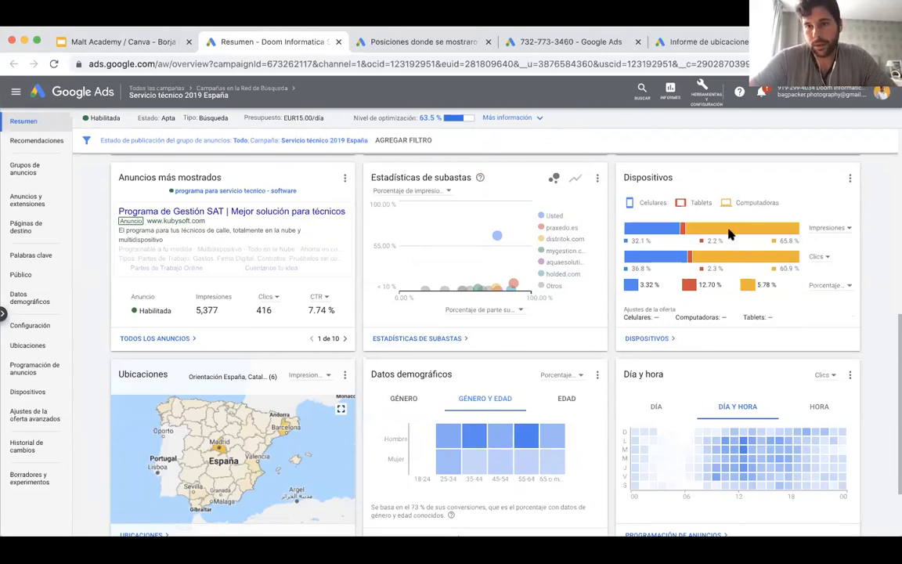
mouse_move(732, 230)
mouse_move(725, 261)
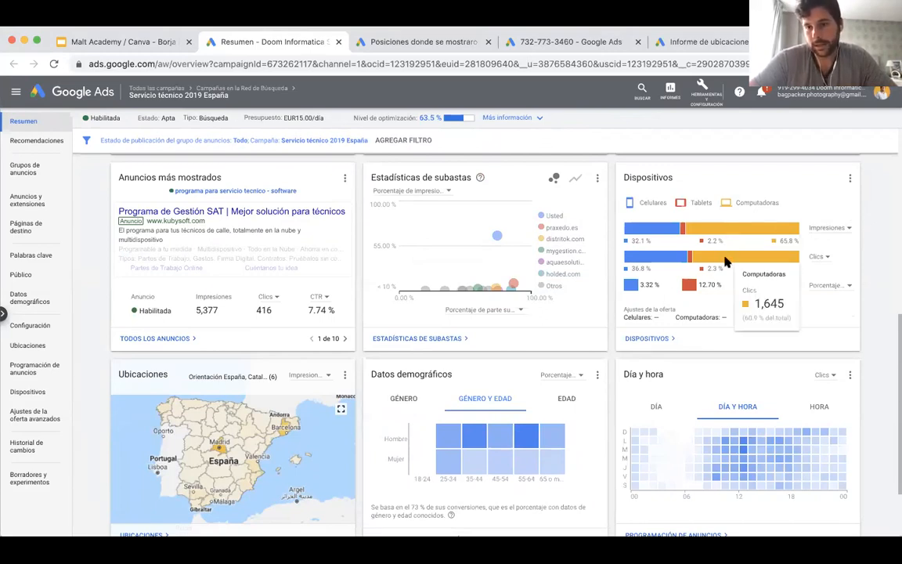
Keep Porcentaje de conv. as the Dispositivos card's third metric and compare the conversion rates of computers and mobile phones.
left_click(832, 291)
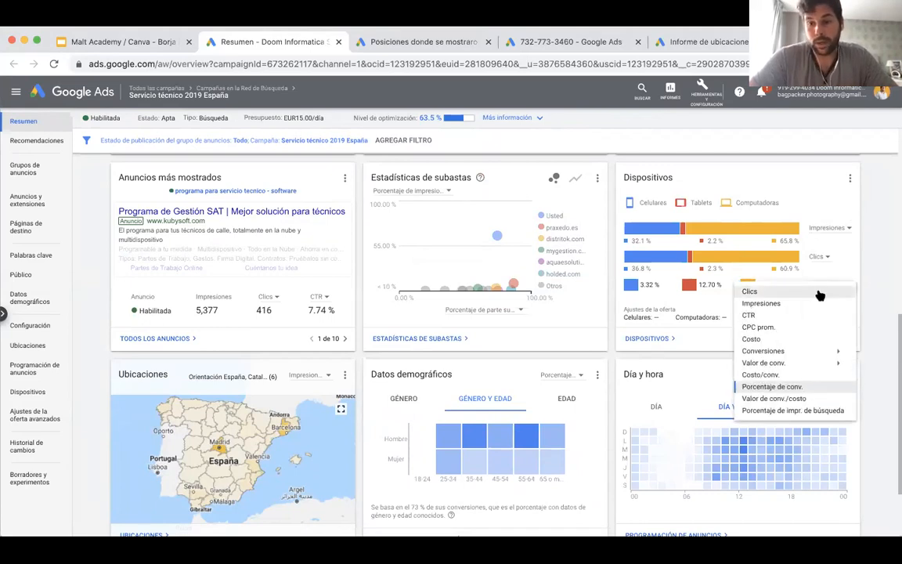
scroll(845, 273, "down", 1)
scroll(845, 272, "down", 2)
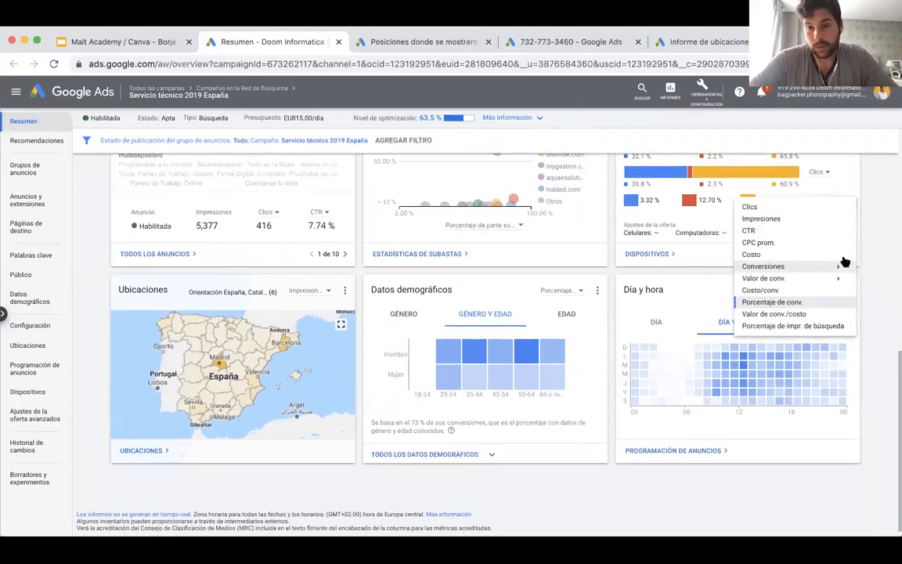
left_click(819, 303)
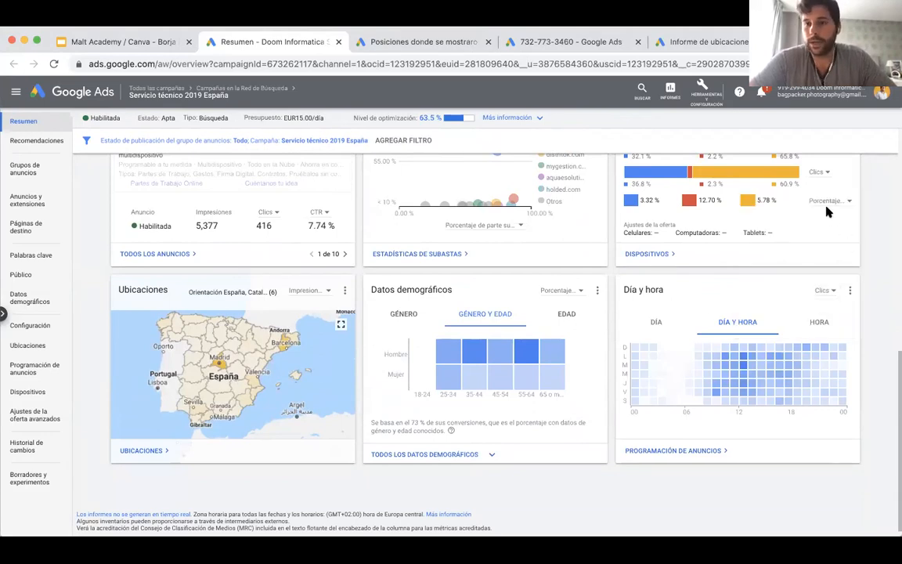
scroll(828, 211, "up", 2)
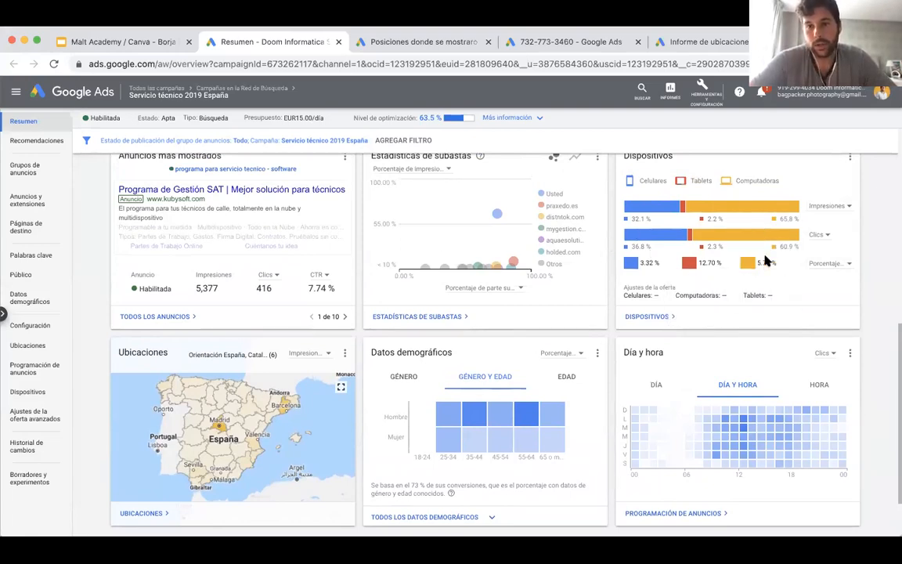
mouse_move(767, 268)
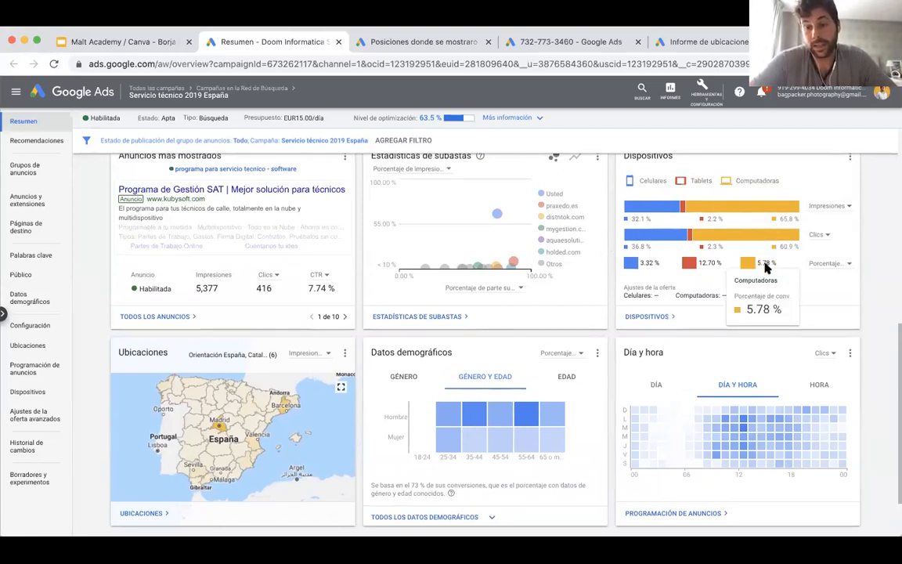
mouse_move(633, 268)
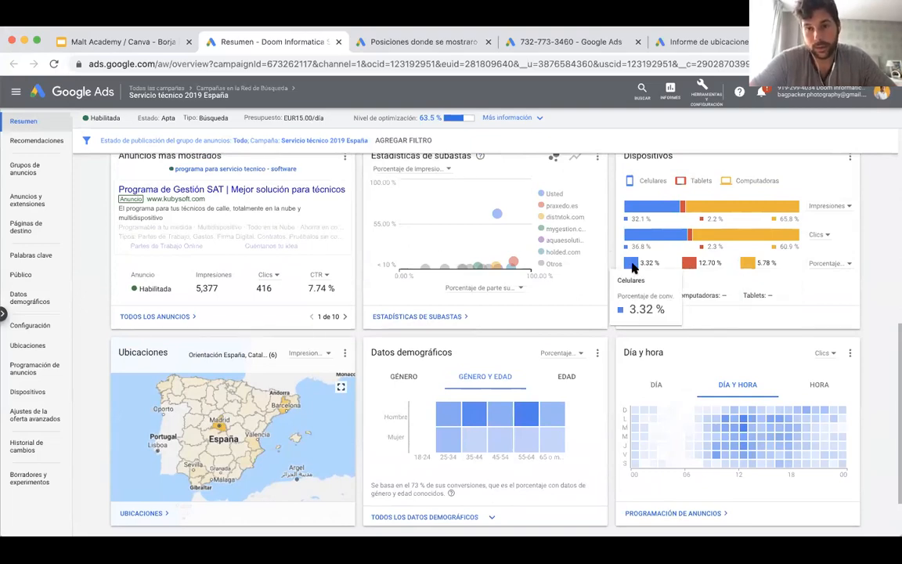
Try a 20% bid increase for Computadoras in the Dispositivos card's bid adjustments.
mouse_move(692, 235)
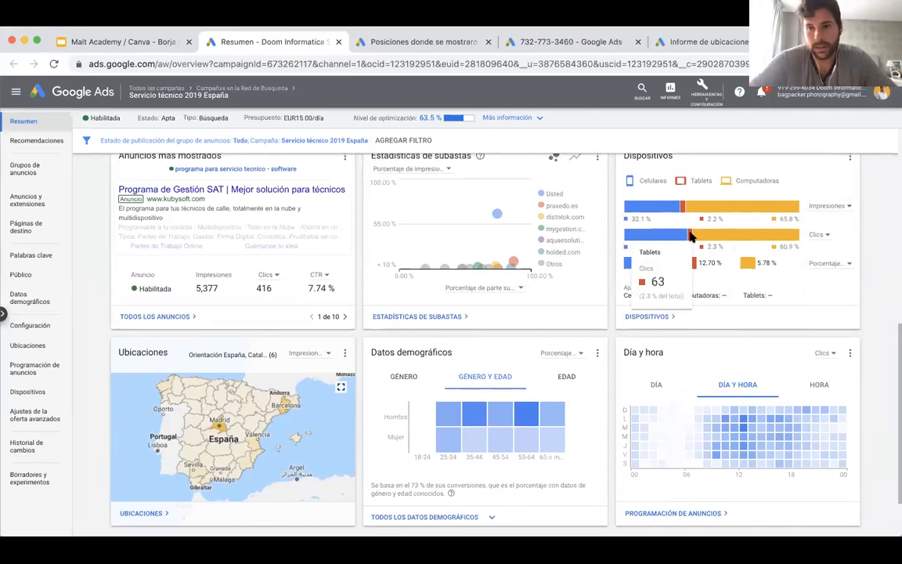
left_click(733, 297)
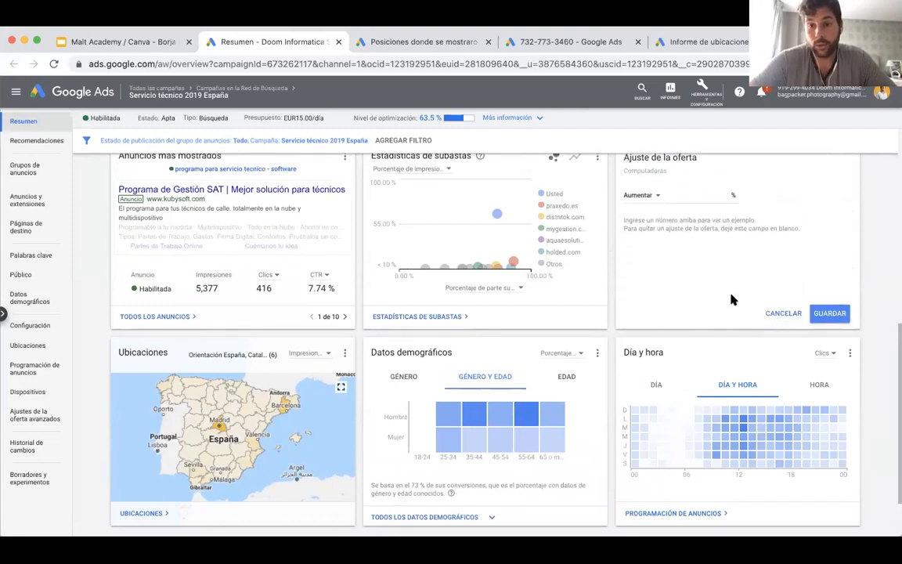
scroll(689, 213, "up", 1)
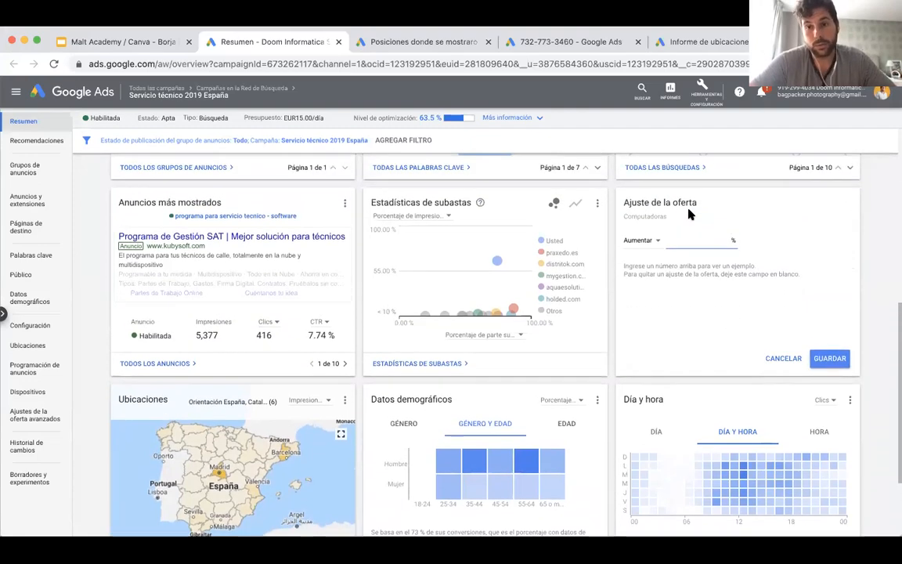
type("20")
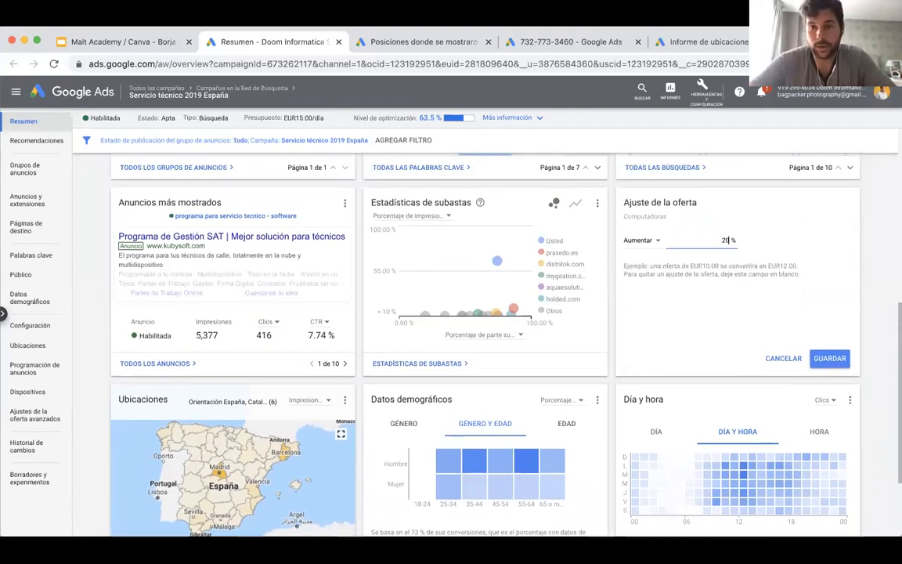
scroll(705, 218, "down", 1)
left_click(830, 322)
Try a 20% bid decrease for Celulares in the Dispositivos card, then cancel the adjustment.
mouse_move(660, 271)
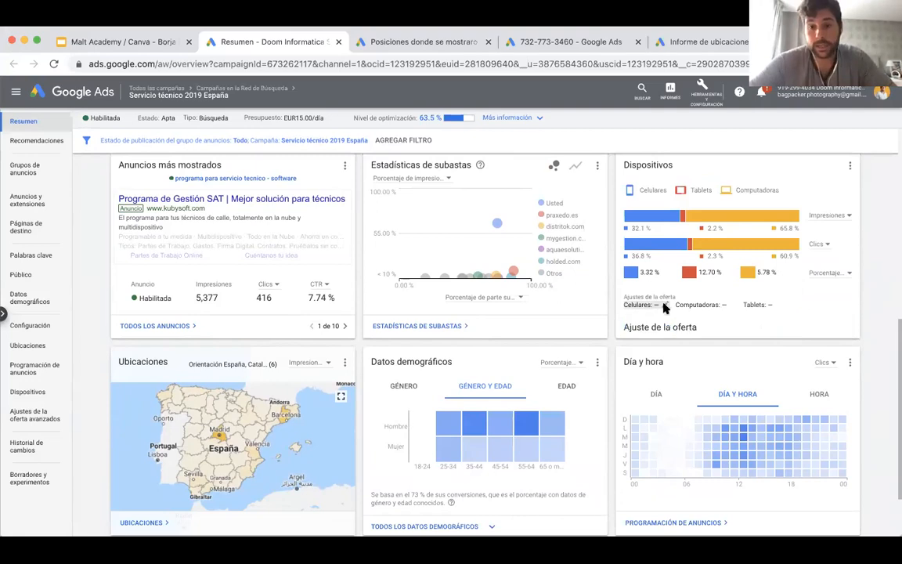
left_click(660, 305)
left_click(654, 204)
left_click(639, 229)
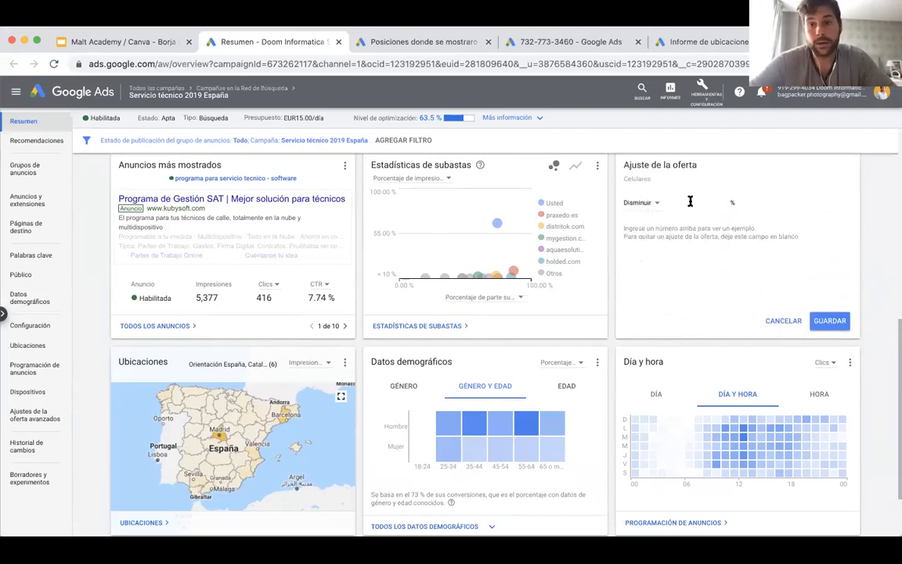
left_click(703, 208)
type("20")
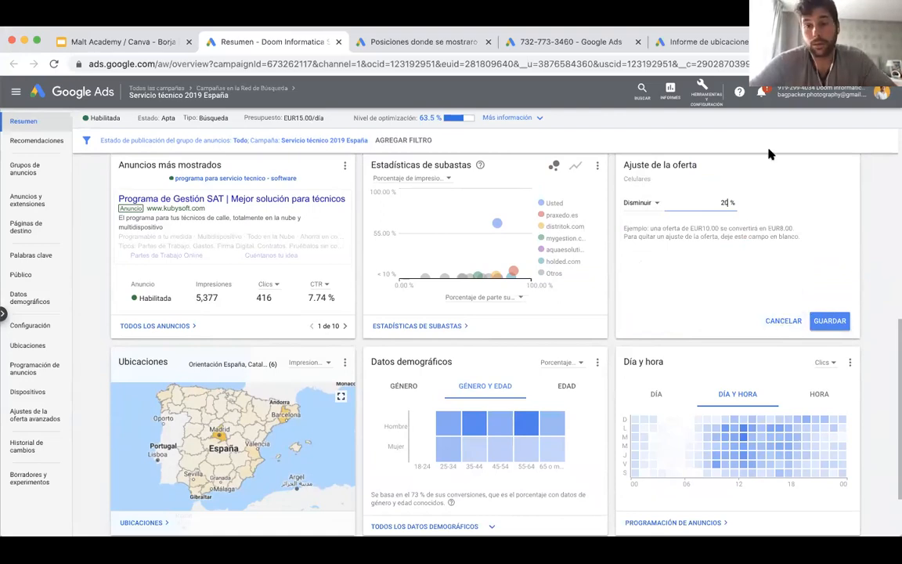
left_click(787, 321)
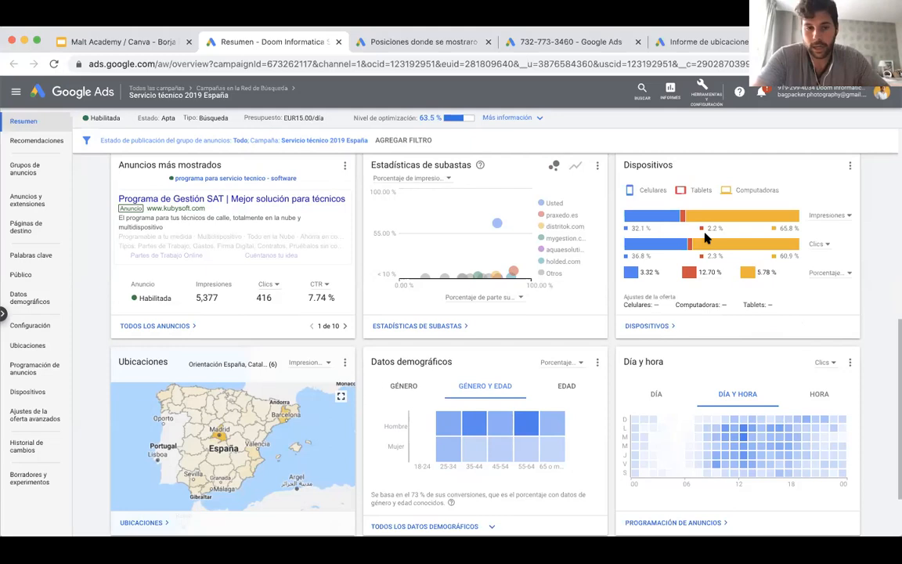
Show the Datos demográficos card by Género with Impresiones as the metric, and compare the figures for men and women.
scroll(707, 239, "down", 1)
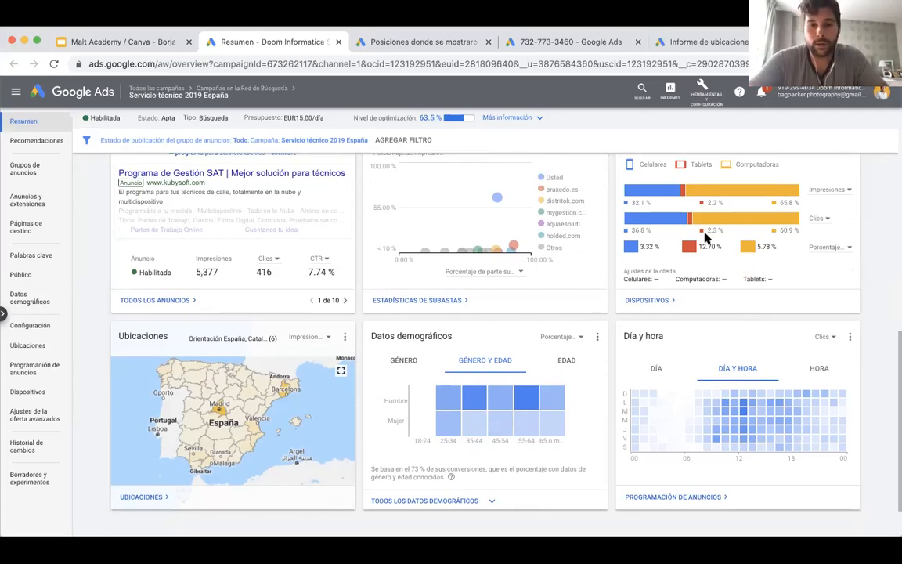
scroll(707, 239, "down", 2)
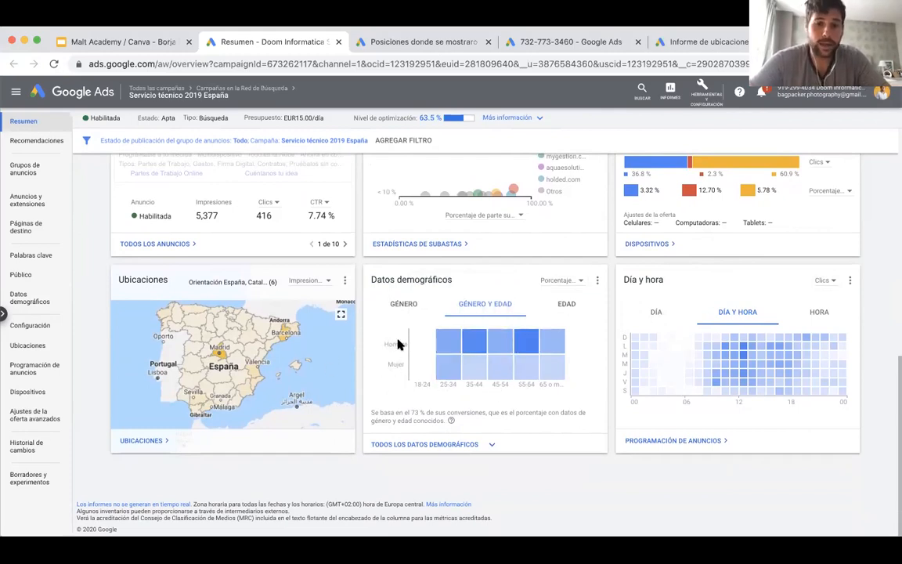
left_click(410, 312)
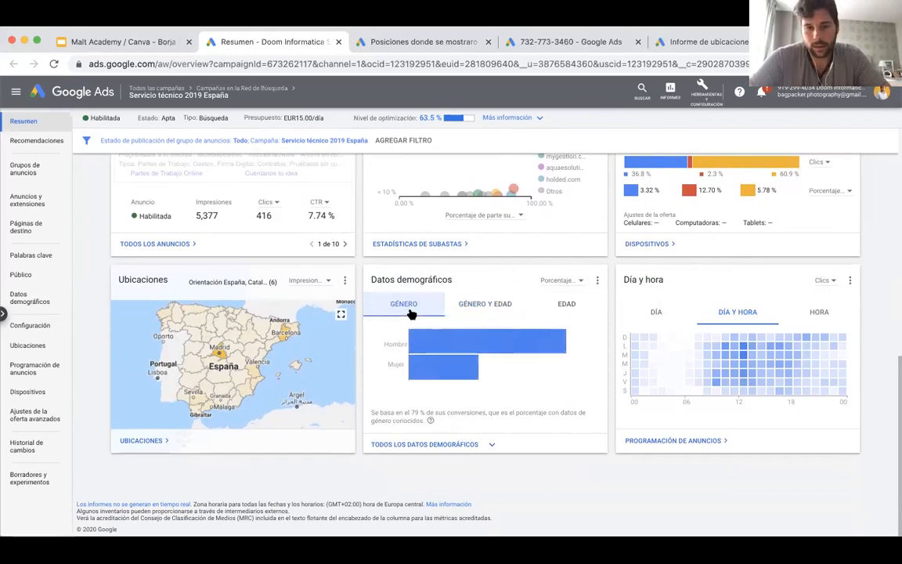
left_click(564, 286)
left_click(550, 296)
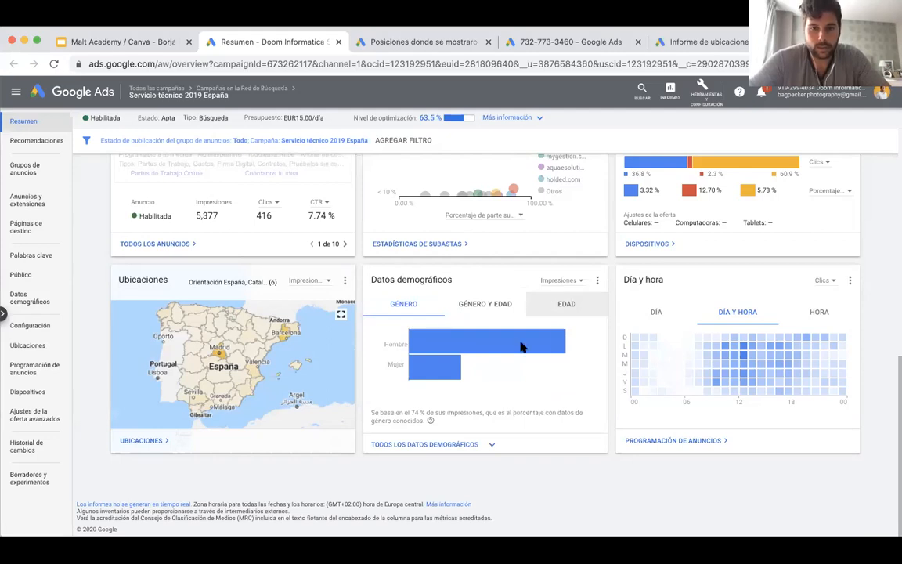
mouse_move(516, 346)
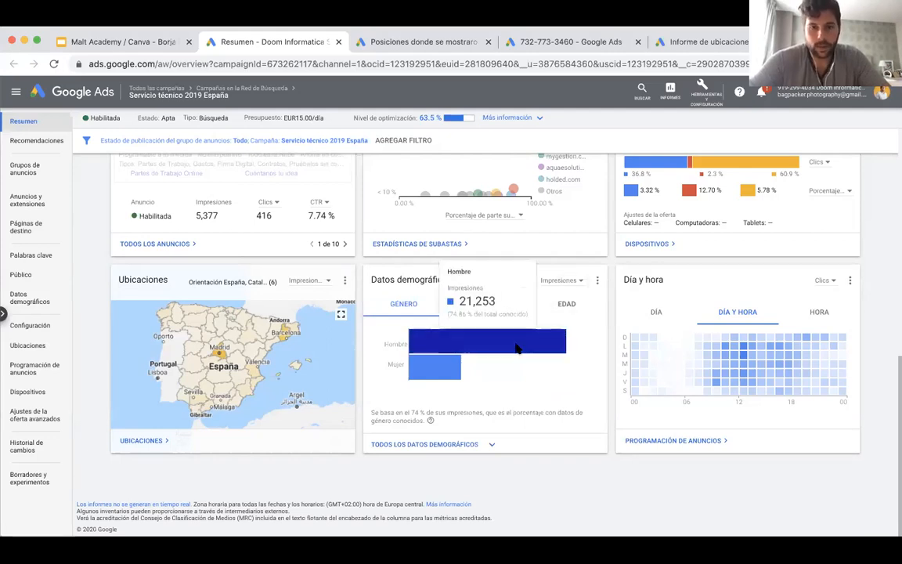
mouse_move(450, 380)
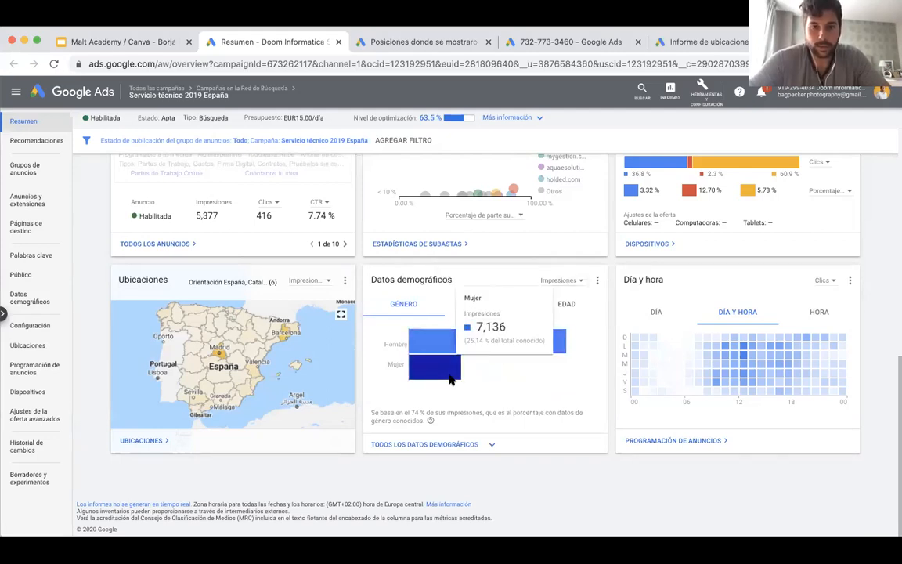
Switch the Datos demográficos metric to Conversiones and compare the conversions of men and women.
left_click(567, 280)
mouse_move(552, 351)
left_click(597, 345)
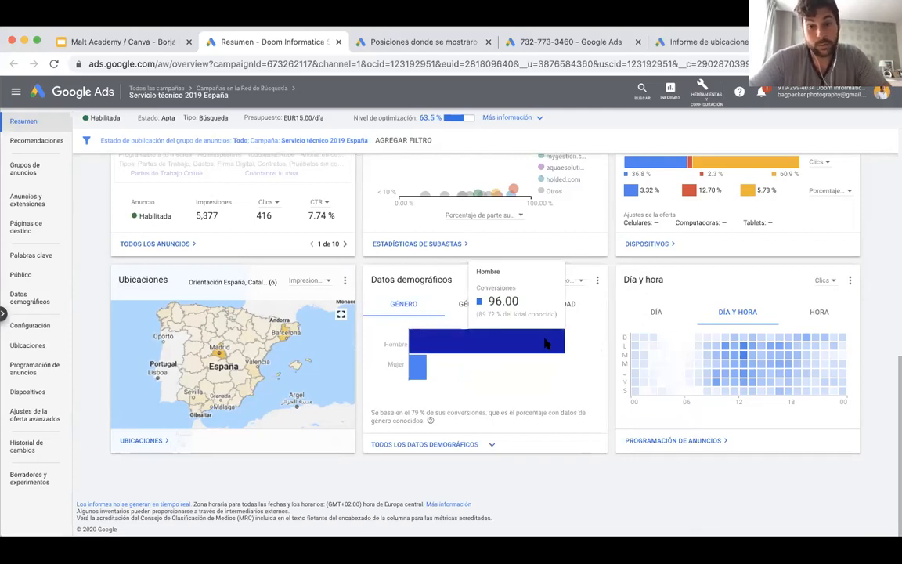
mouse_move(421, 368)
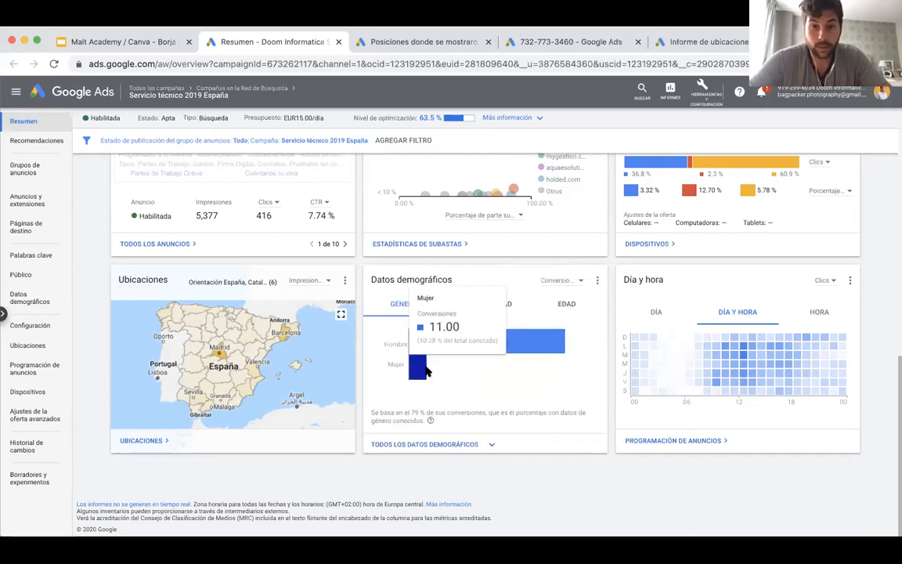
Set the Datos demográficos metric to Porcentaje de conv. and compare the conversion rates by gender.
left_click(584, 284)
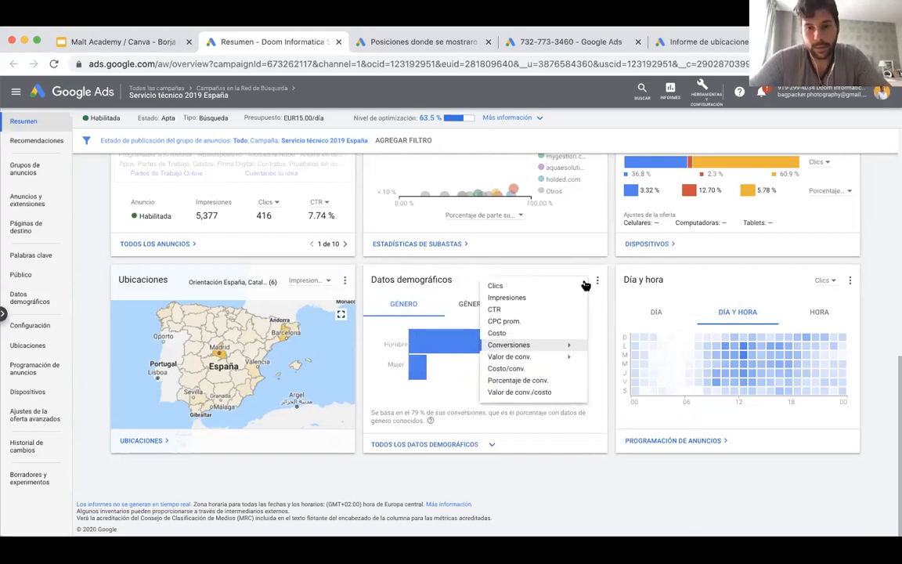
left_click(547, 381)
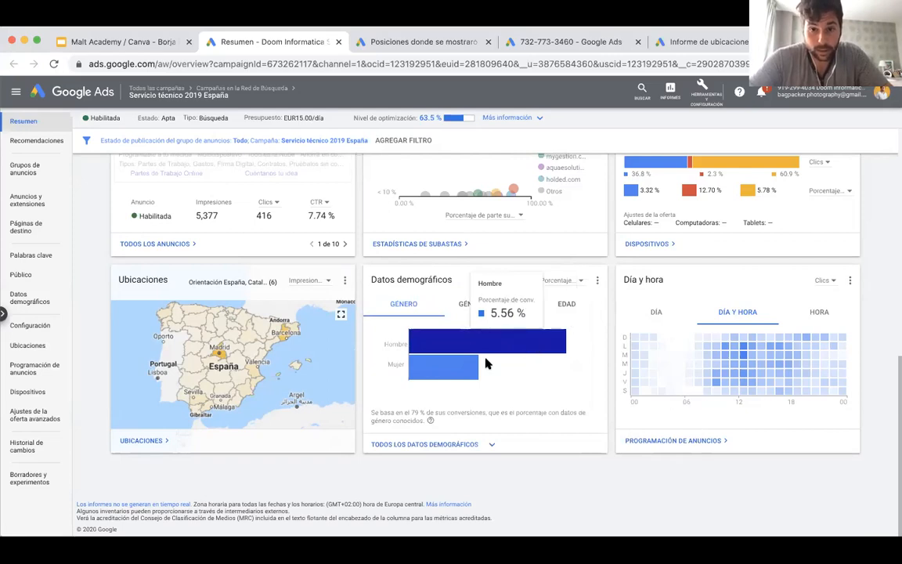
mouse_move(443, 382)
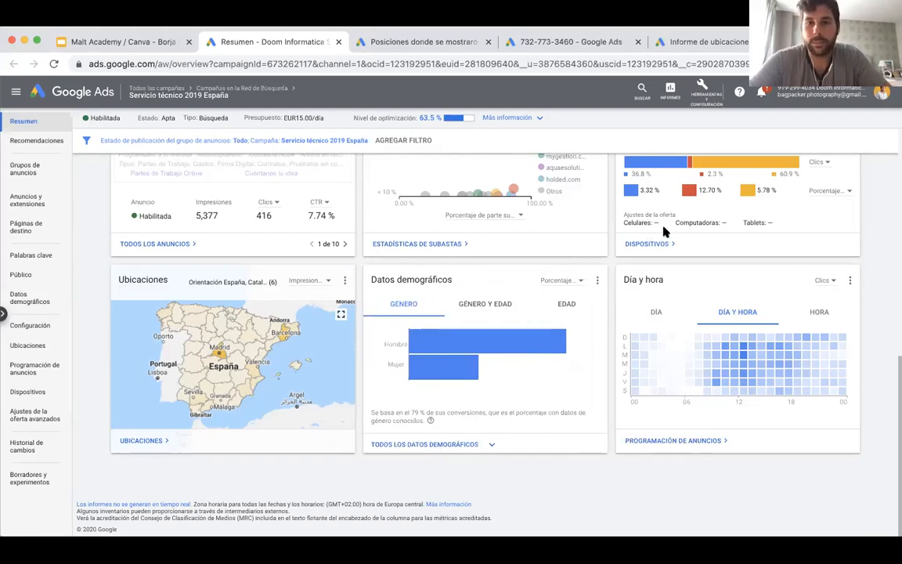
mouse_move(490, 347)
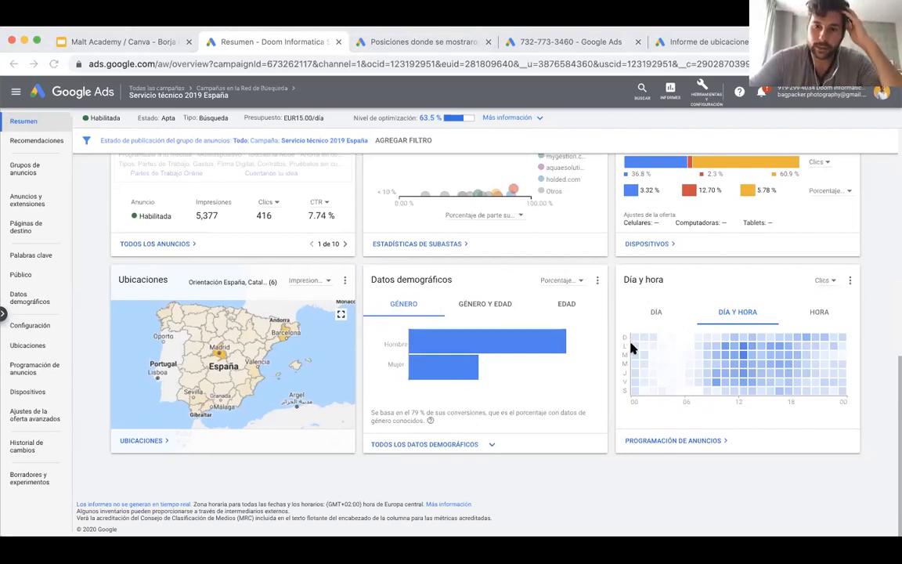
Set the Día y hora card's metric to Impresiones and examine how impressions spread across weekdays and hours, including Friday's morning and evening slots.
scroll(649, 356, "up", 5)
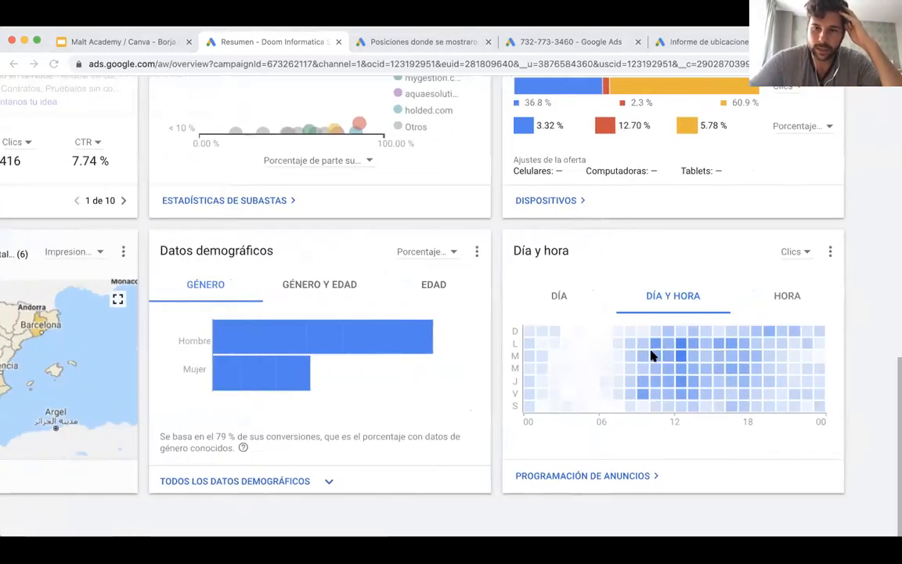
scroll(650, 356, "down", 1)
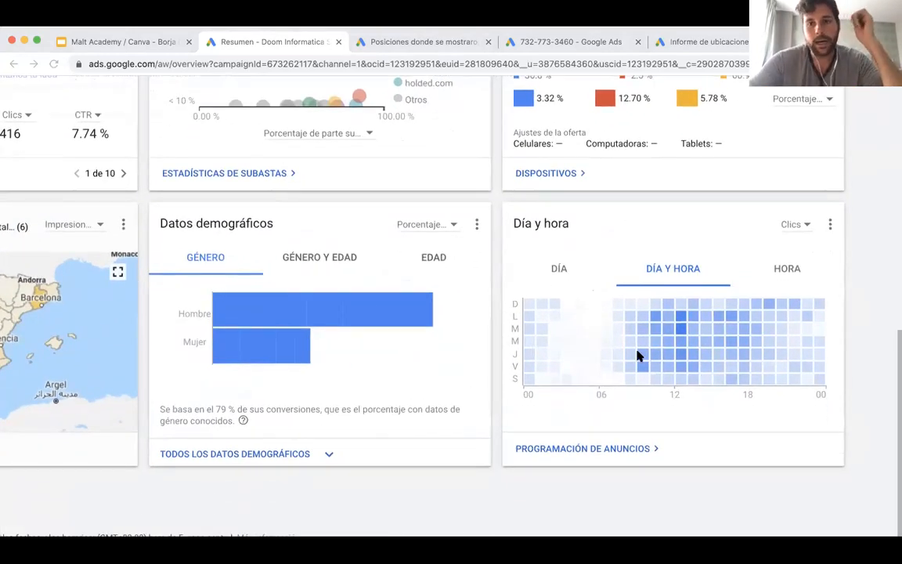
left_click(797, 226)
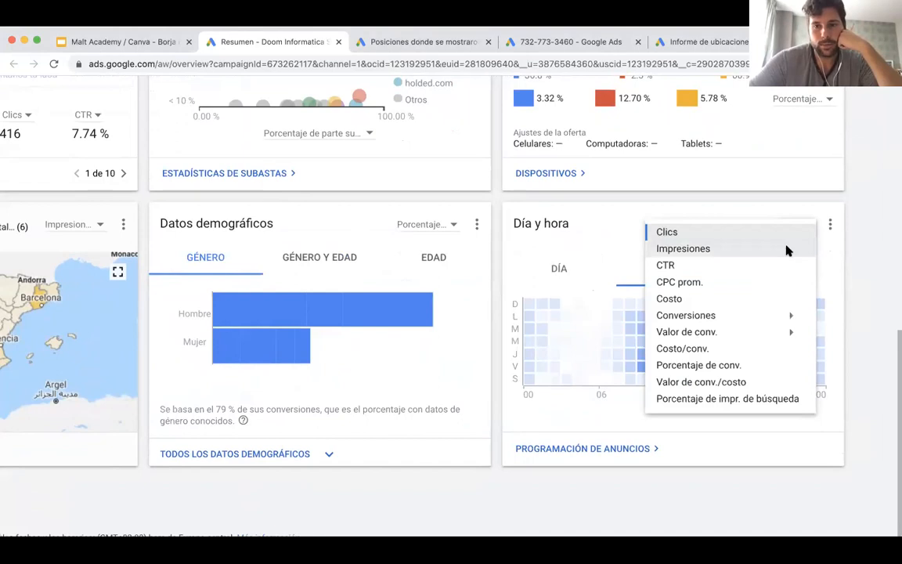
left_click(788, 250)
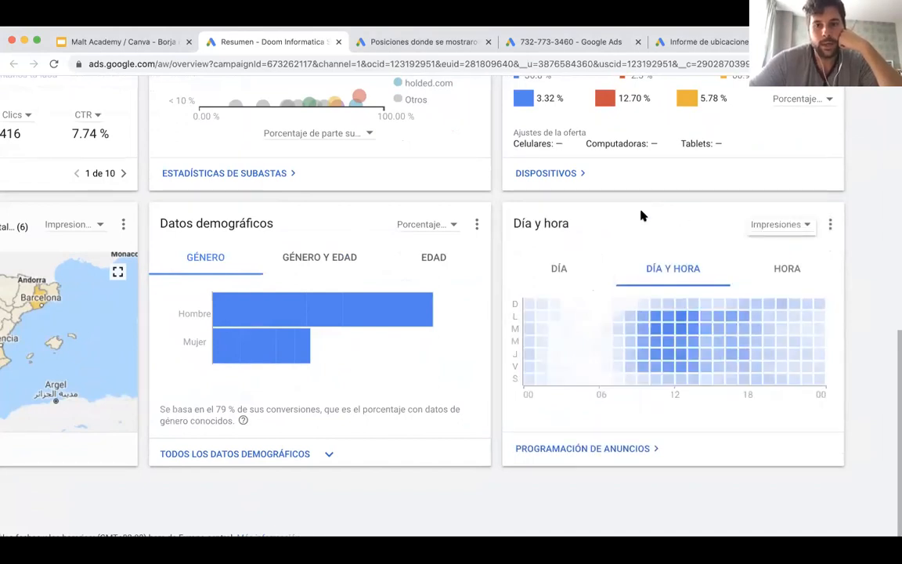
mouse_move(633, 319)
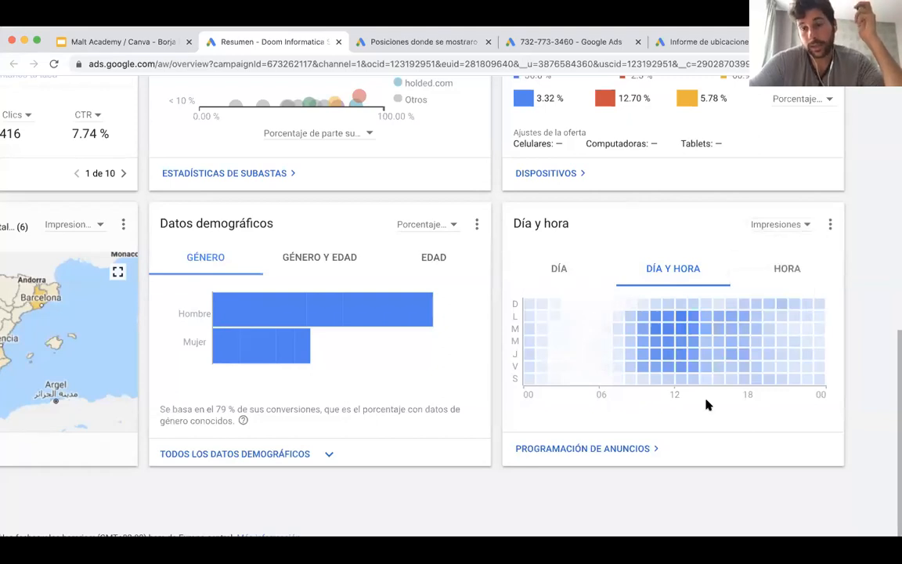
mouse_move(663, 317)
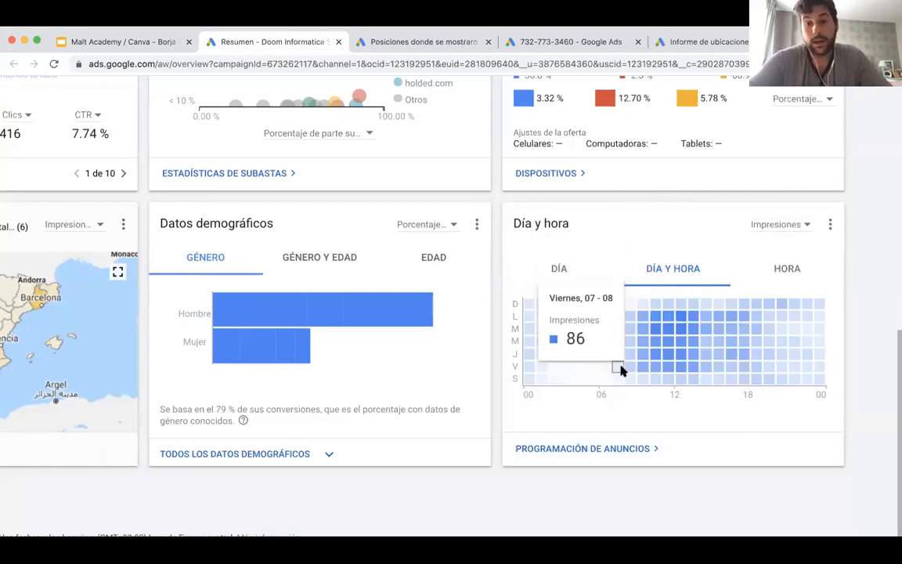
mouse_move(769, 302)
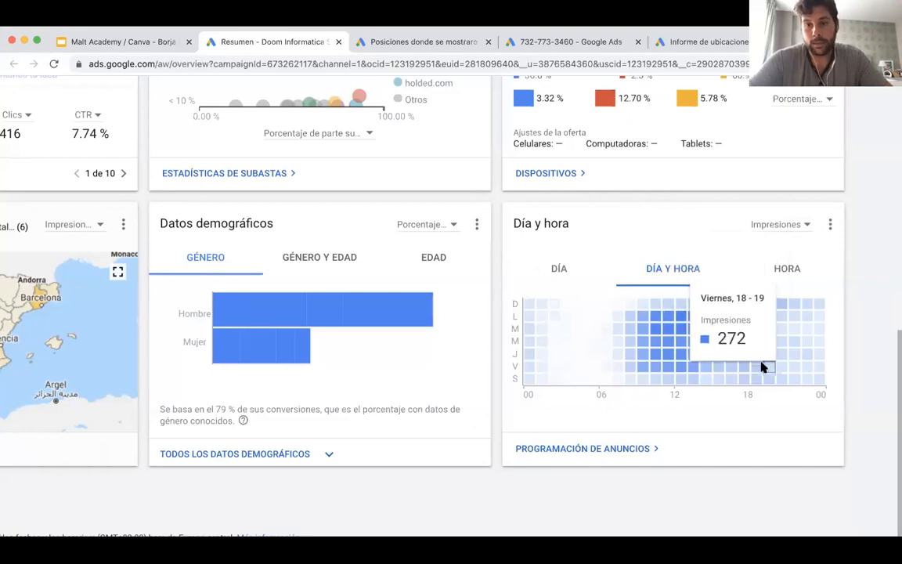
mouse_move(747, 368)
scroll(332, 355, "up", 1)
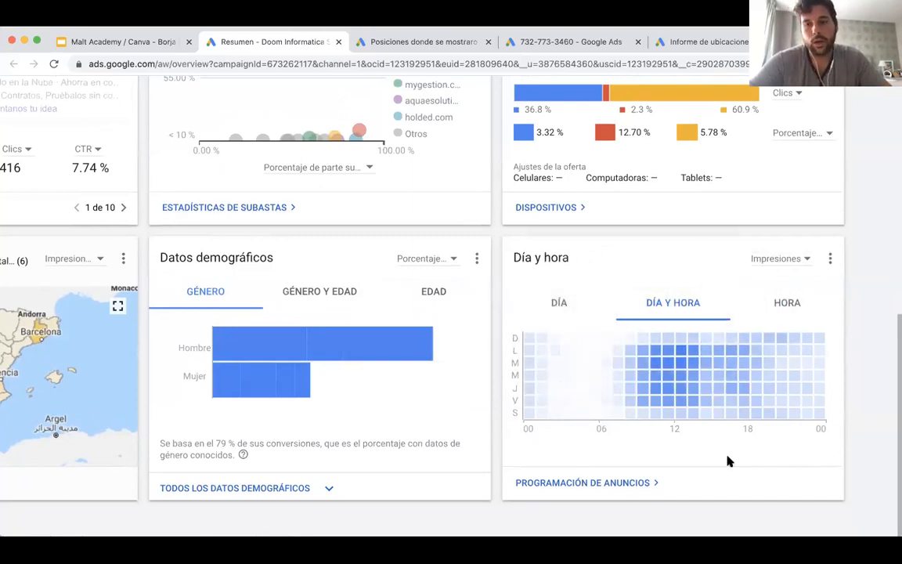
scroll(729, 462, "down", 1)
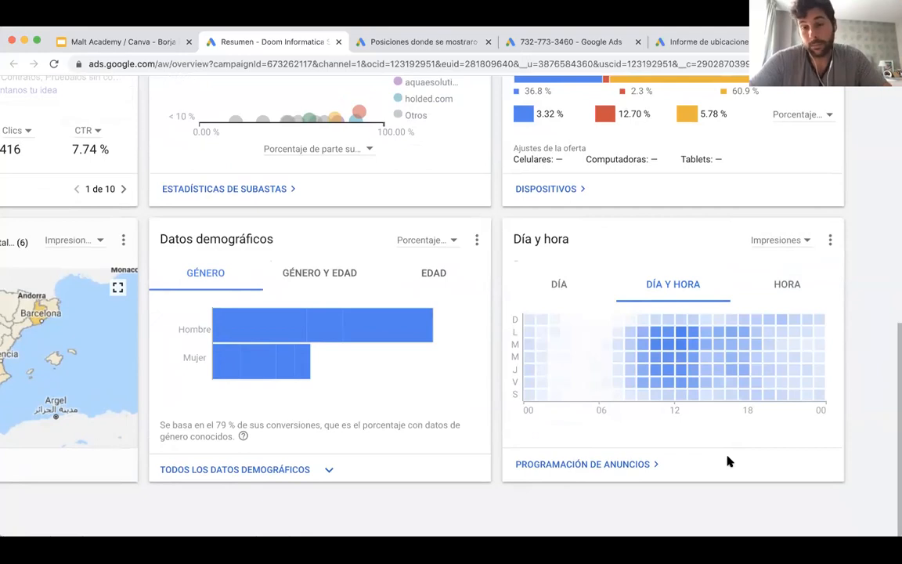
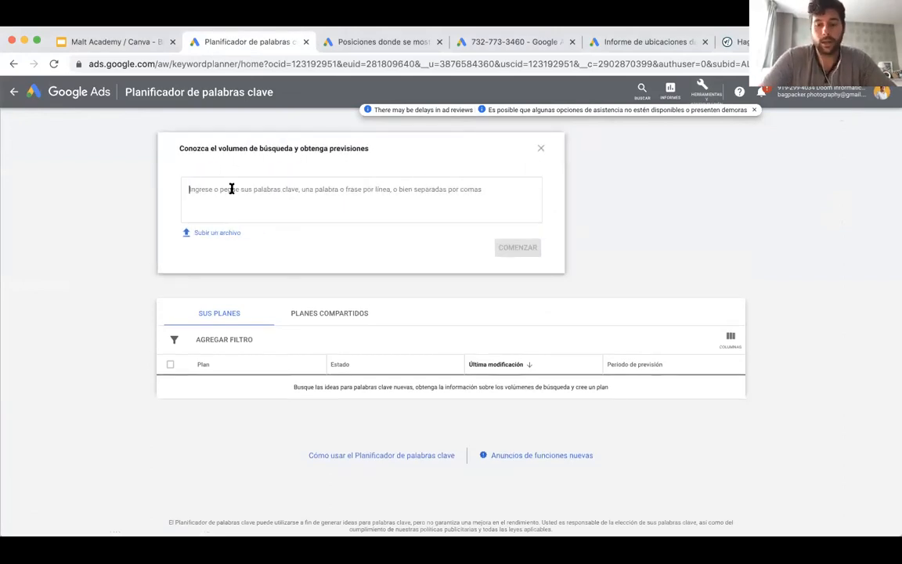
Get search volume and forecasts for the keywords "zapatos de tacon", "zapatos de tacon alto" and "zapatos de tacon bajo".
type("zap")
key("BackSpace")
key("BackSpace")
type("apatos de tacó")
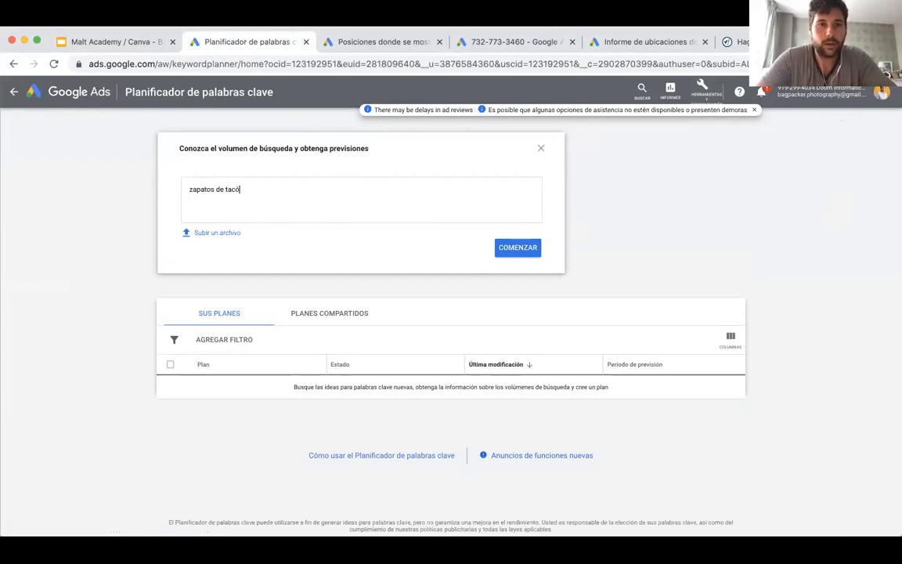
type("n")
key("Return")
type("azpa")
key("BackSpace")
key("BackSpace")
key("BackSpace")
key("BackSpace")
type("zapatos de tacon alto")
key("Return")
type("zapatos de taconn")
key("BackSpace")
type("bajo")
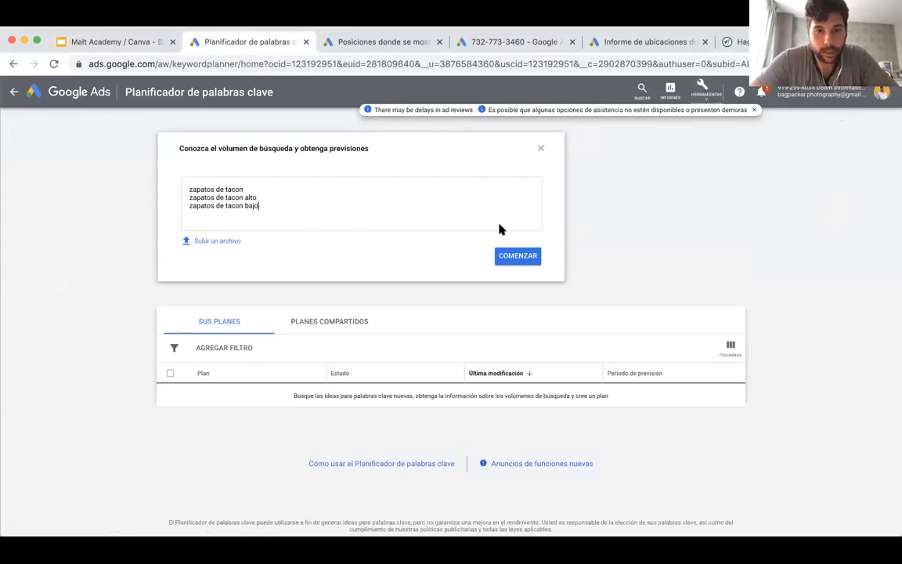
left_click(509, 255)
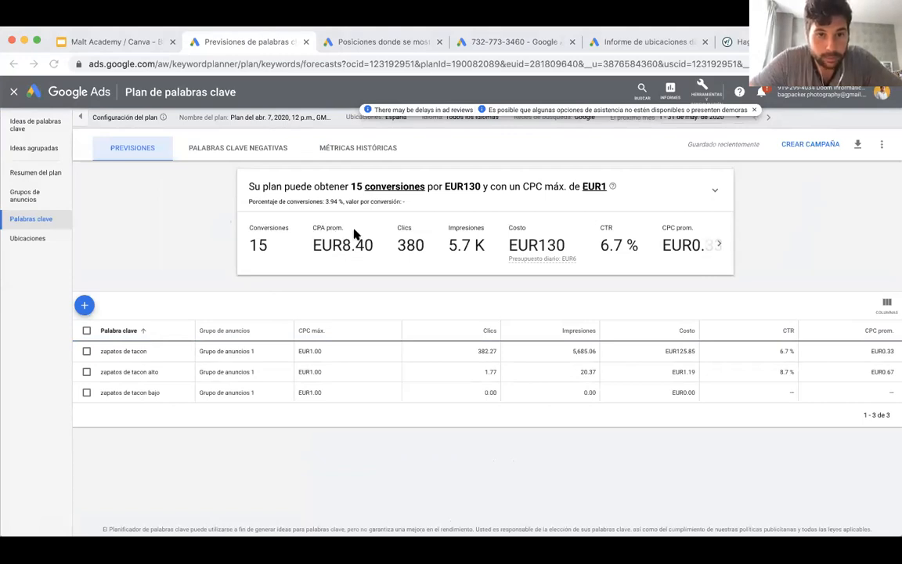
Examine the plan's Previsiones summary, highlighting the forecast conversions, average CPA, clicks and impressions.
left_click_drag(372, 245, 342, 244)
left_click_drag(271, 246, 250, 245)
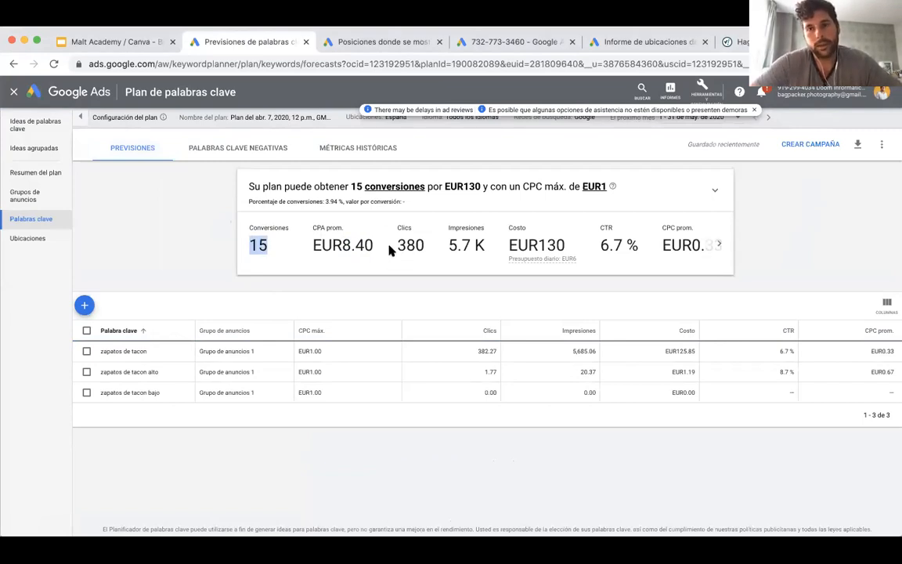
left_click_drag(397, 245, 480, 248)
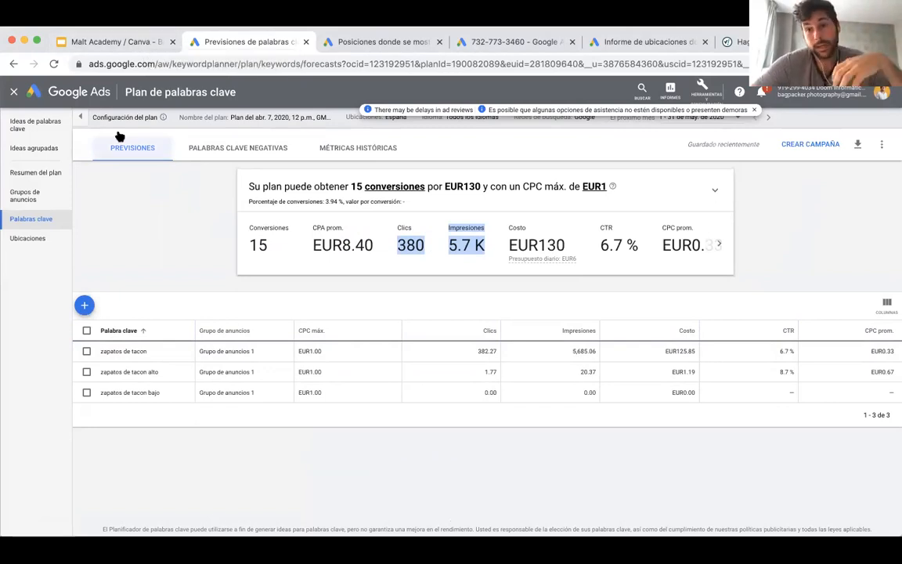
left_click(130, 149)
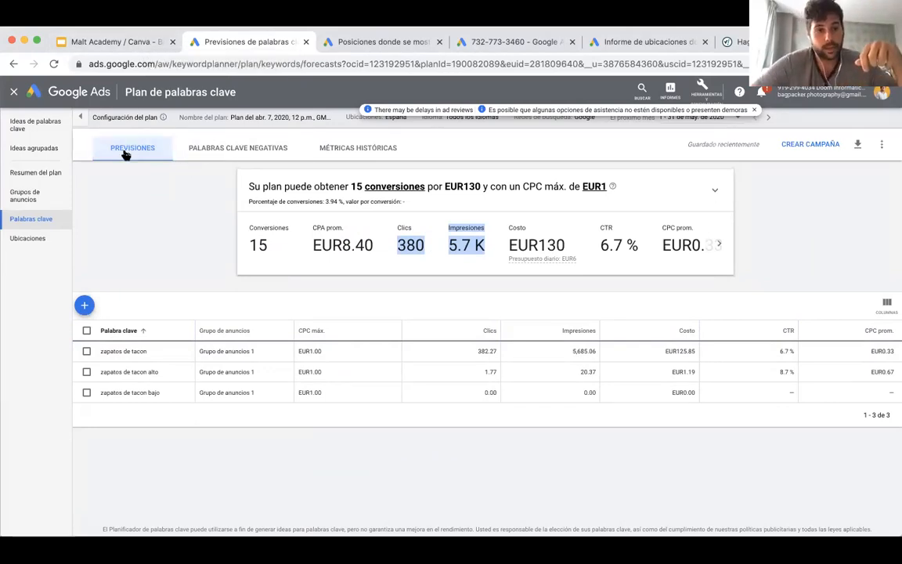
Open the form for adding more keywords to the plan.
left_click(85, 306)
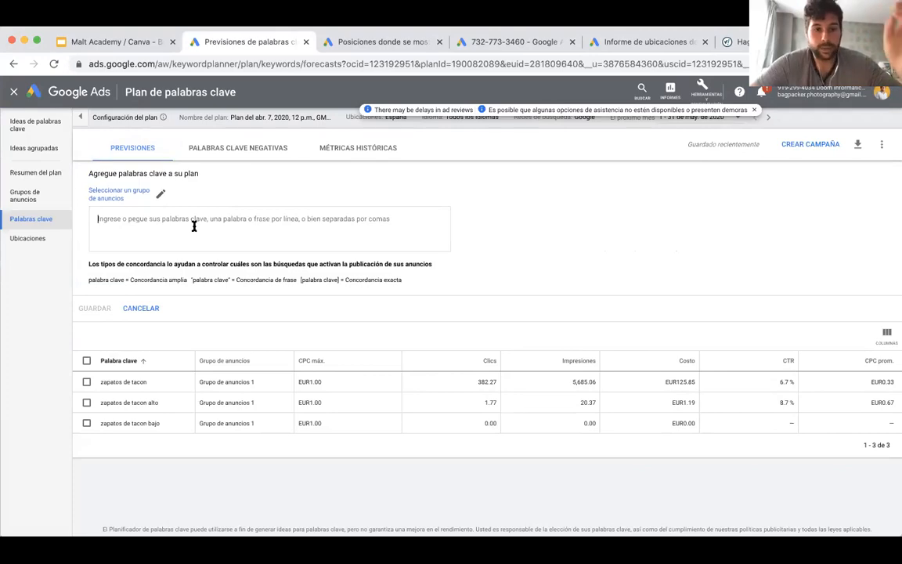